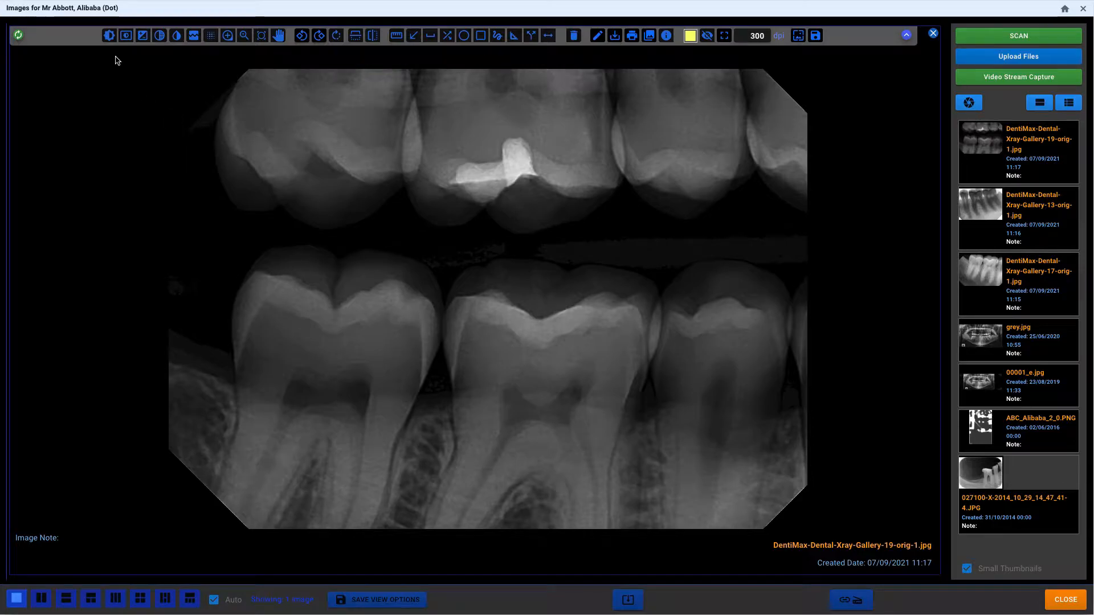
Step: Try brightness and contrast adjustments with the PET colour map on the bitewing X-ray, and reset the image
left_click(110, 36)
left_click_drag(506, 276, 657, 150)
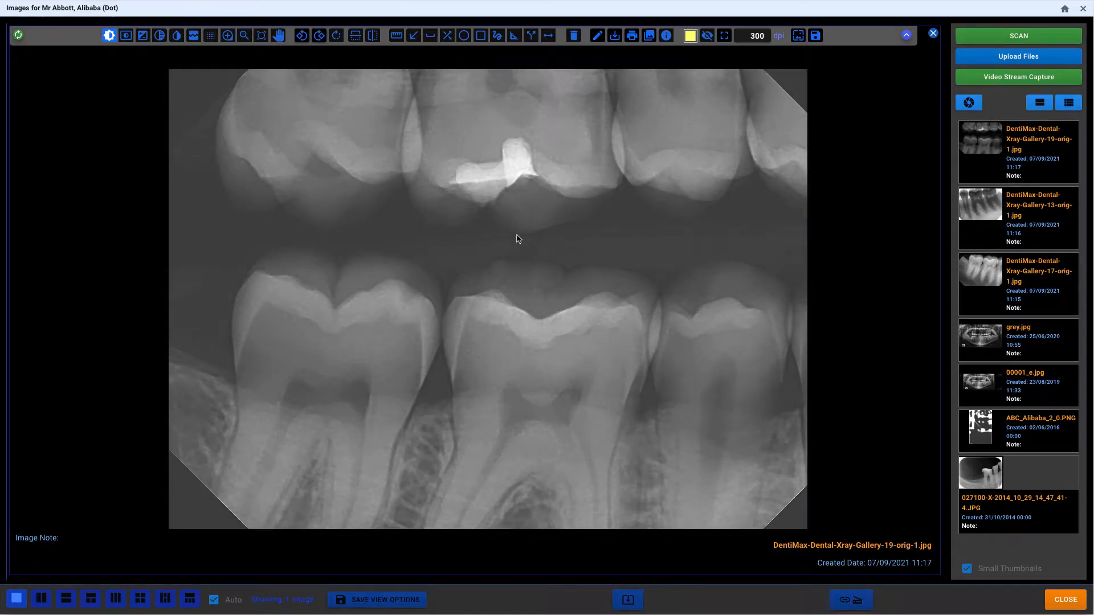
left_click(194, 36)
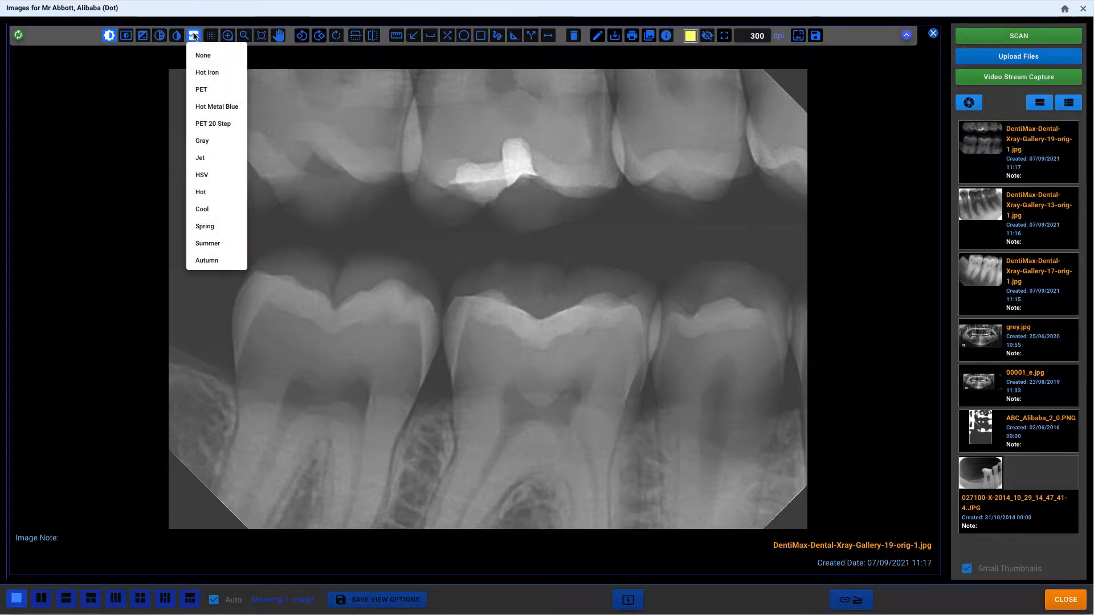
left_click(200, 91)
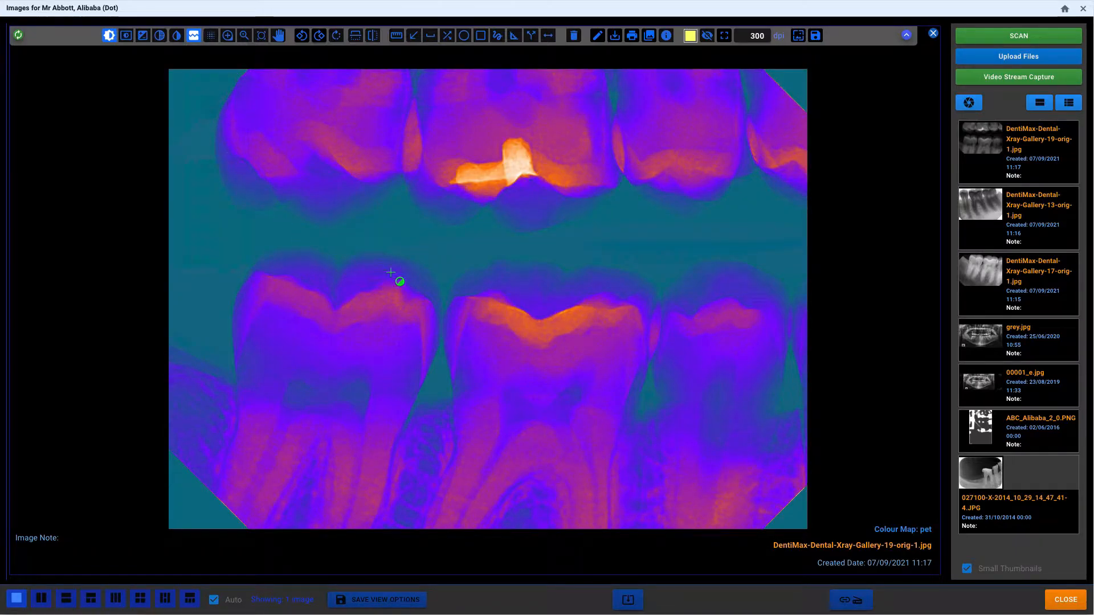
left_click_drag(515, 307, 489, 279)
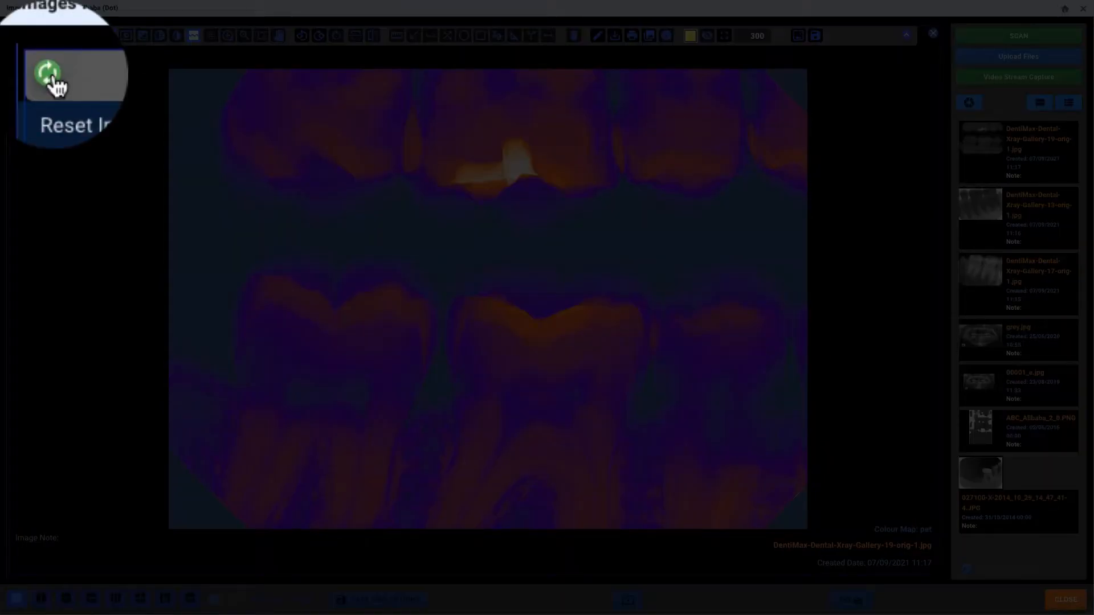
left_click(18, 36)
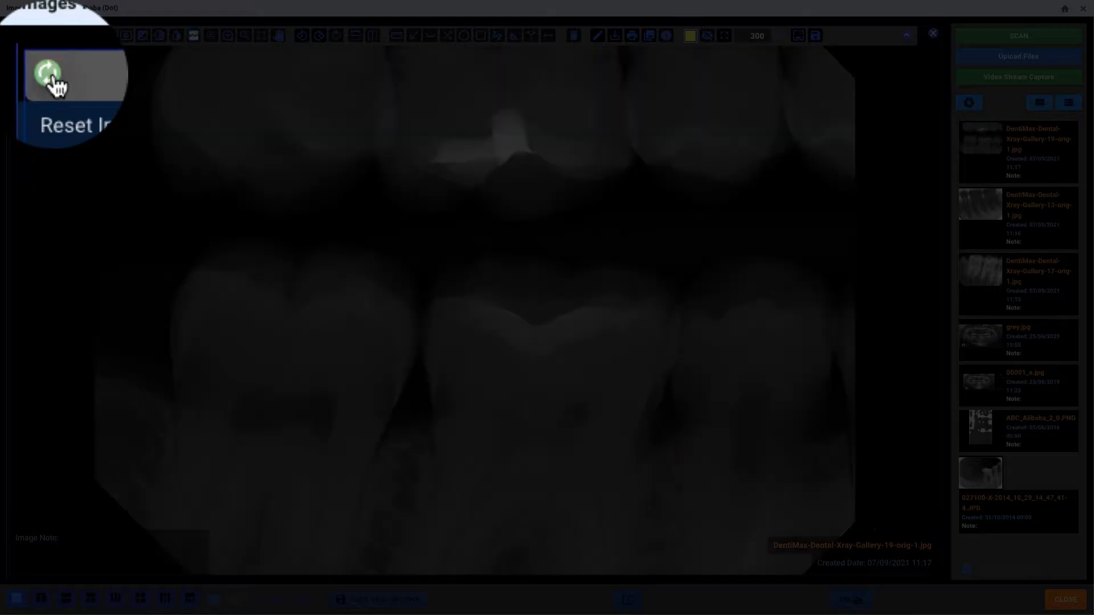
Step: Adjust the X-ray's levels from a selected region, try a region across most of the image, and reset the image
left_click(126, 37)
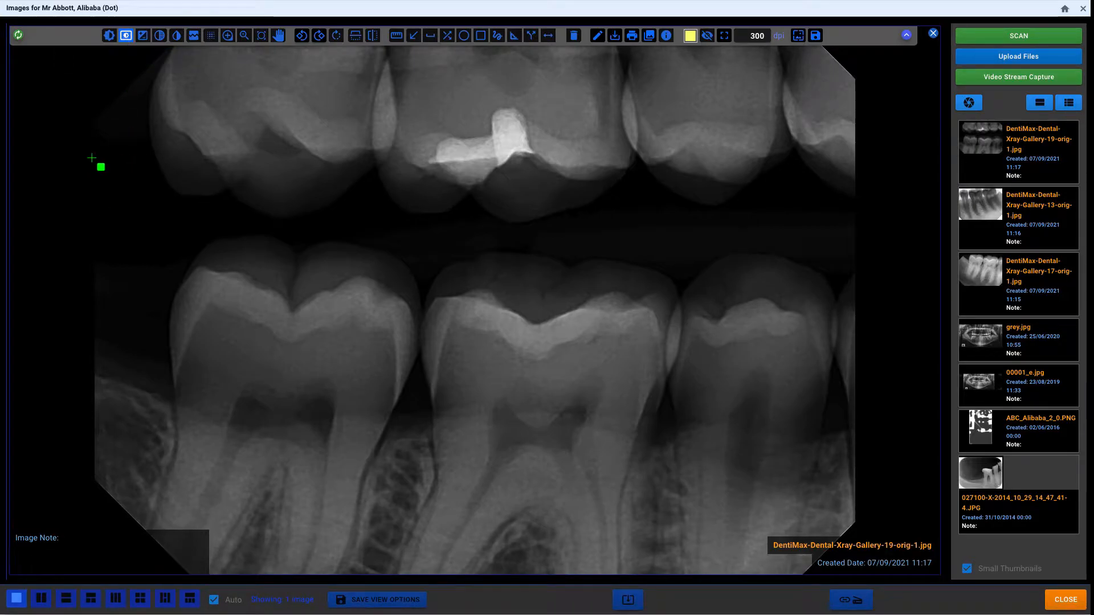
left_click_drag(386, 77, 608, 247)
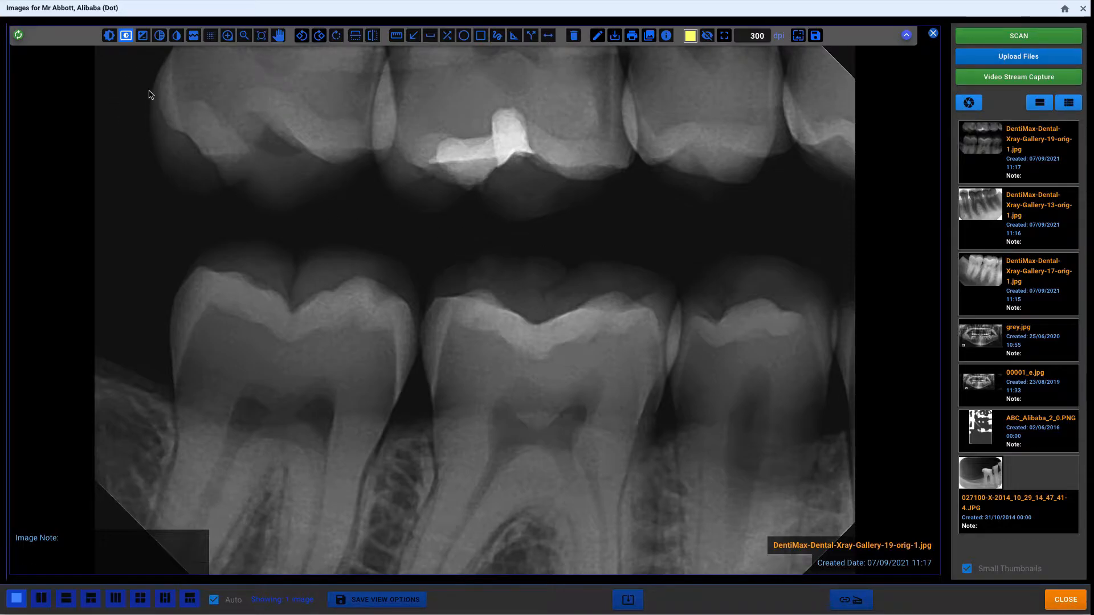
left_click_drag(151, 95, 870, 462)
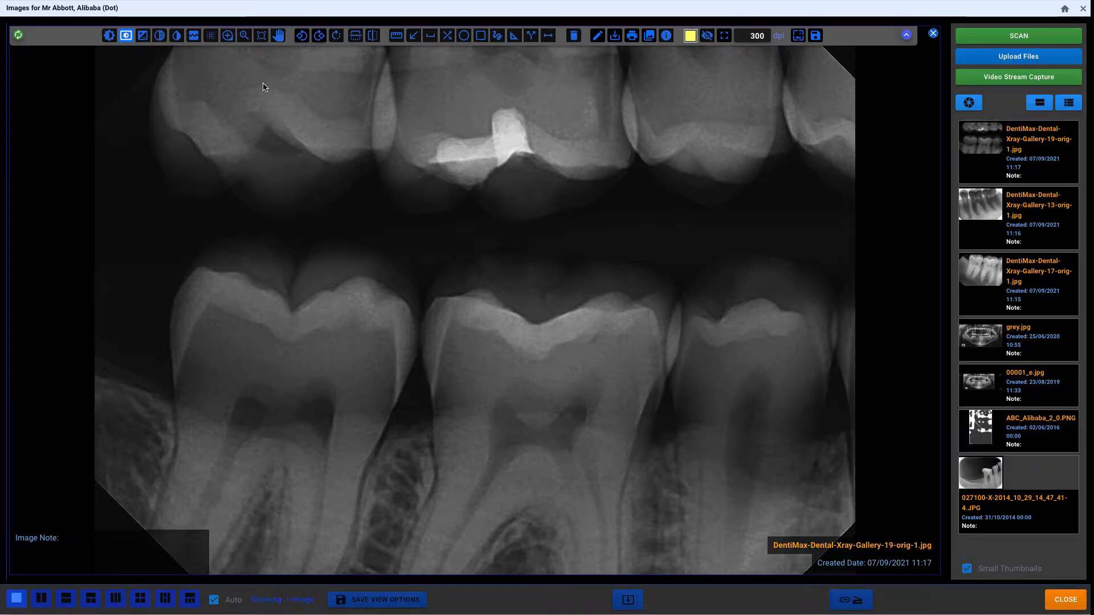
left_click(18, 38)
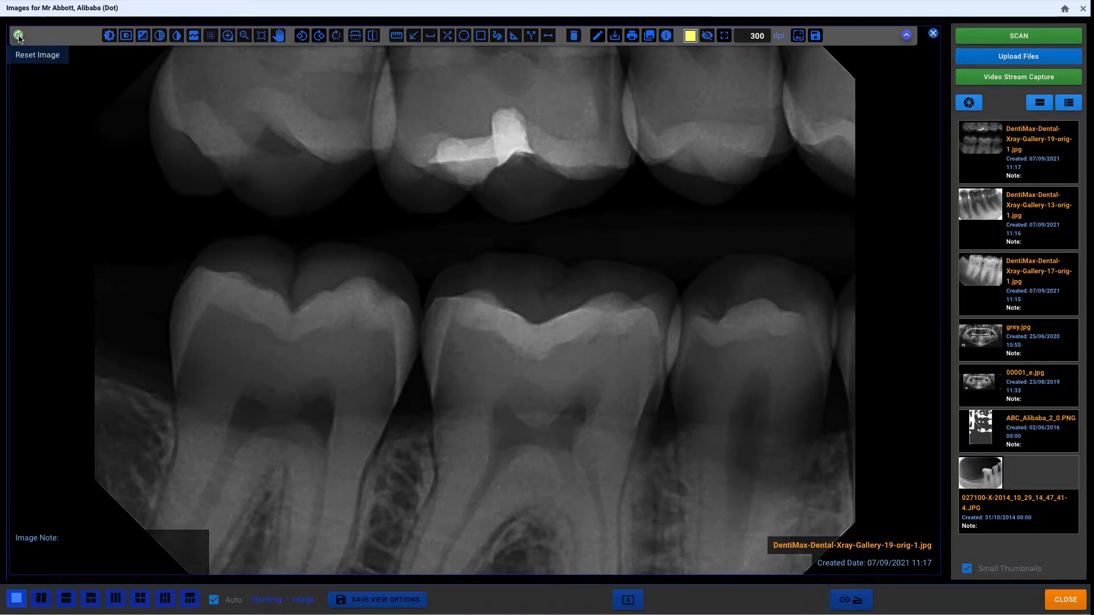
Step: Set the X-ray's brightness to 150 and its contrast to about 140
left_click(143, 36)
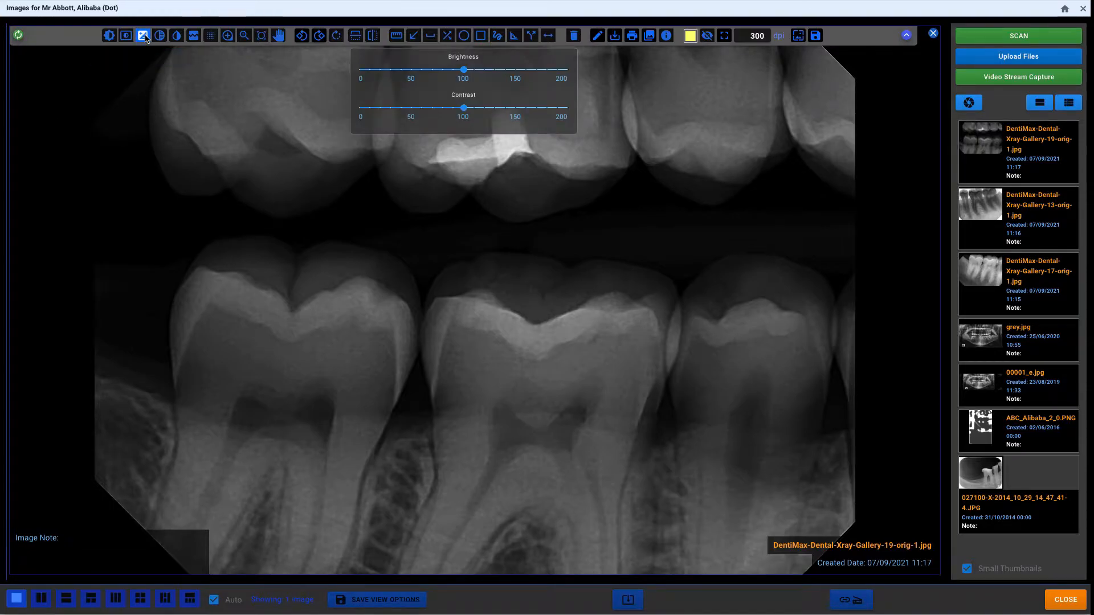
left_click_drag(464, 73, 515, 75)
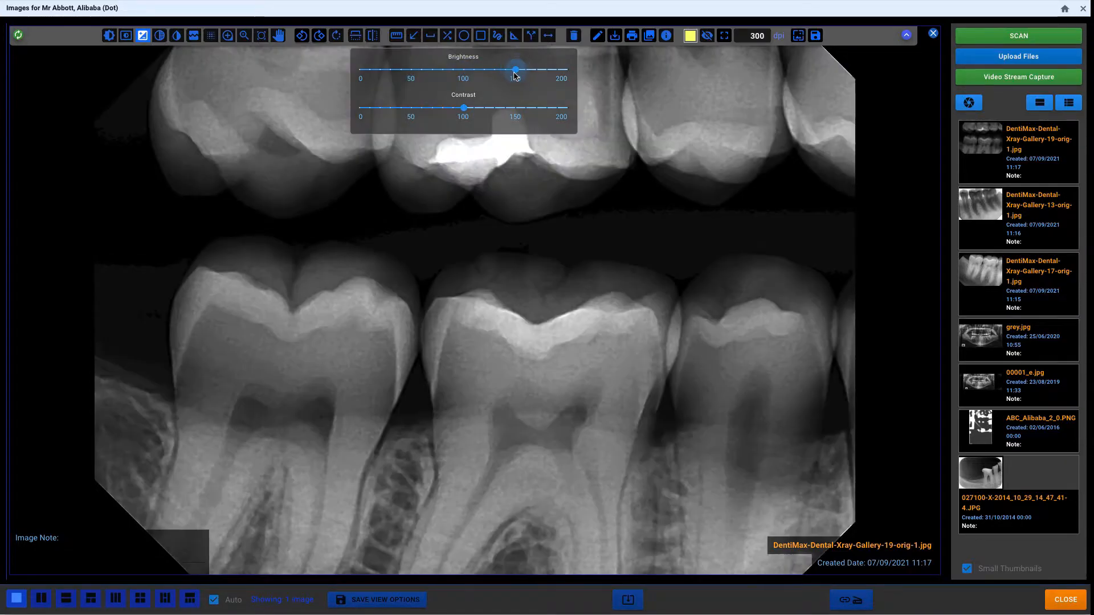
left_click_drag(464, 110, 413, 111)
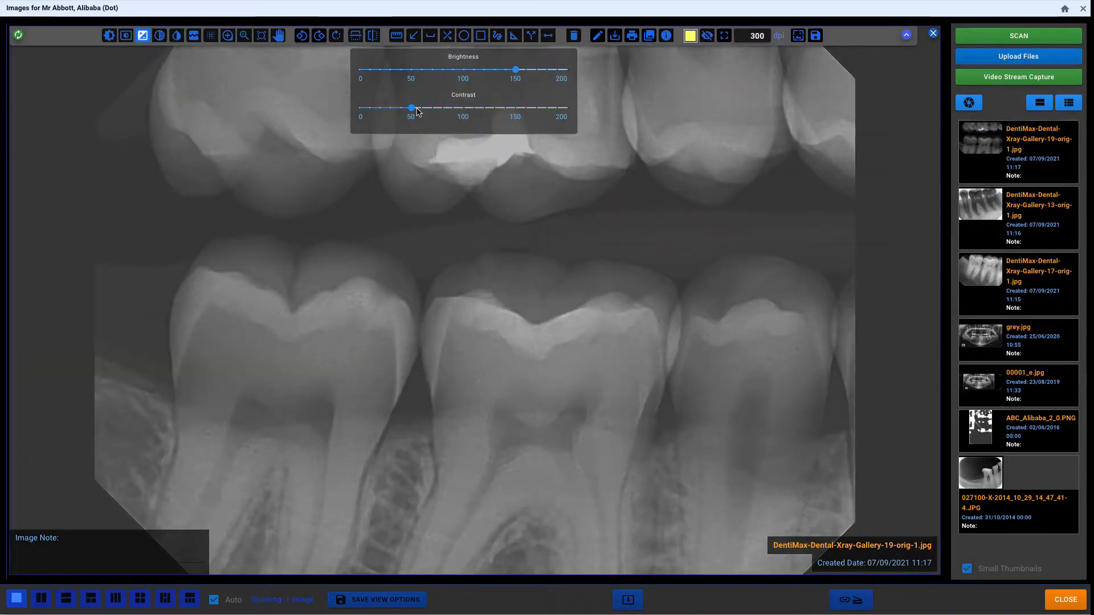
left_click_drag(464, 110, 509, 109)
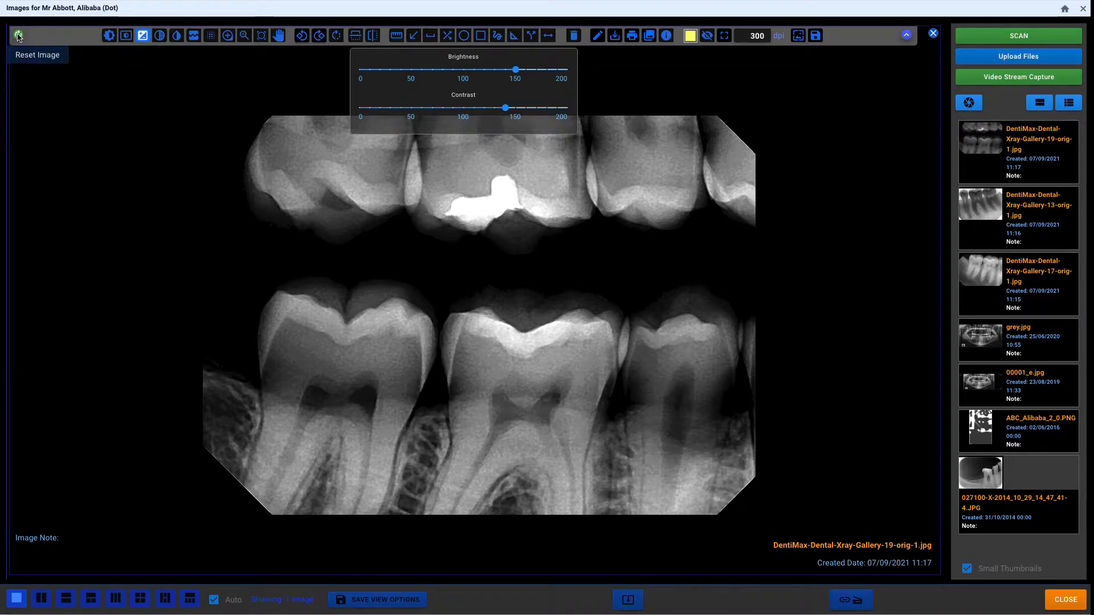
Step: Try darkening the X-ray with the gamma adjustment, and reset the image
left_click(165, 40)
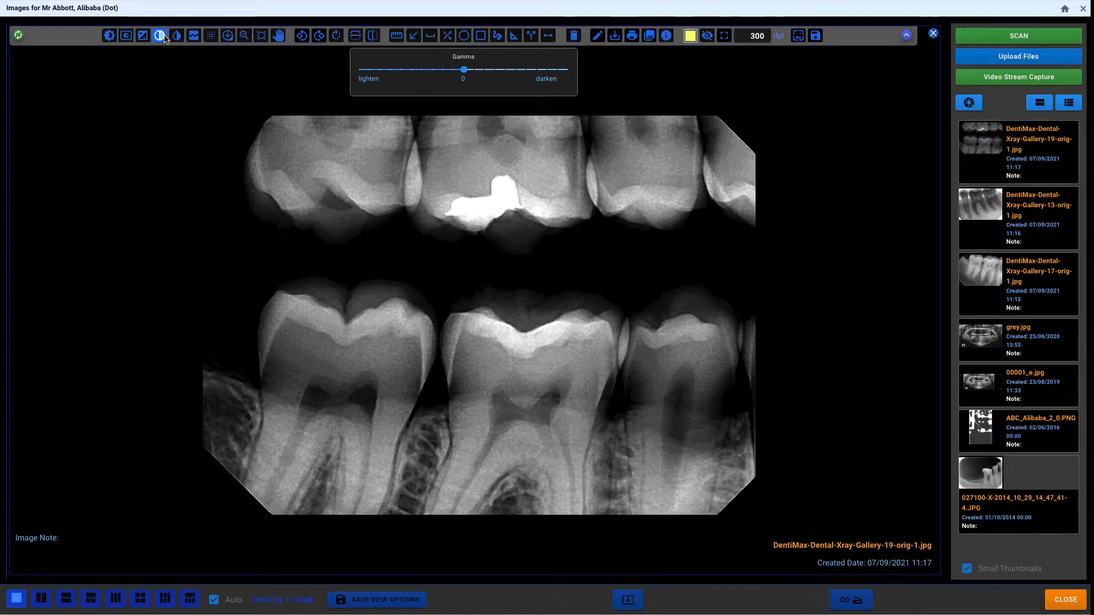
left_click_drag(464, 69, 520, 73)
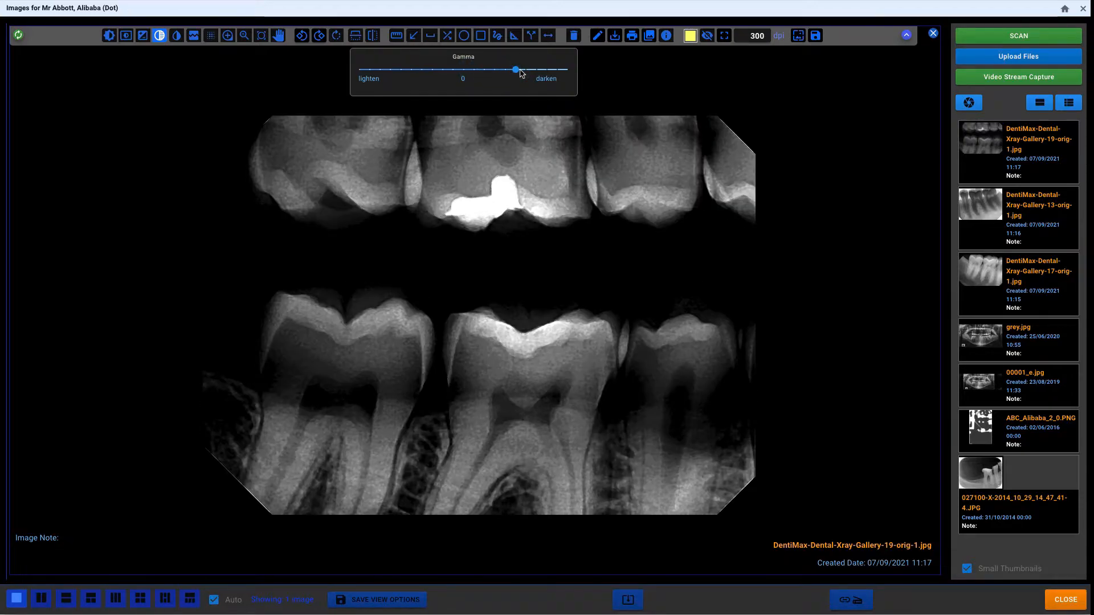
left_click(487, 71)
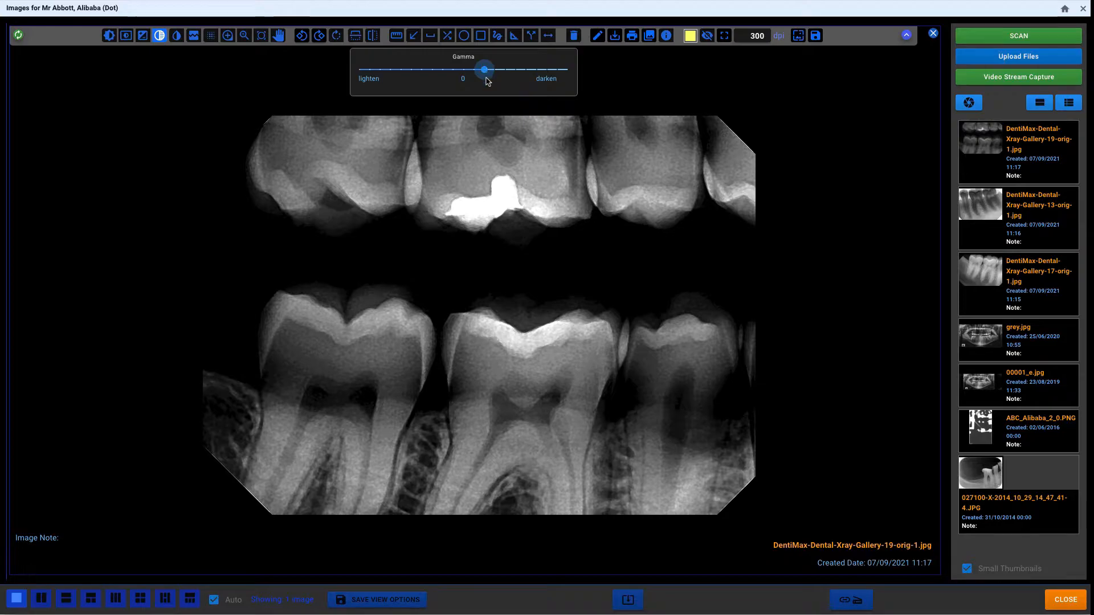
left_click(19, 37)
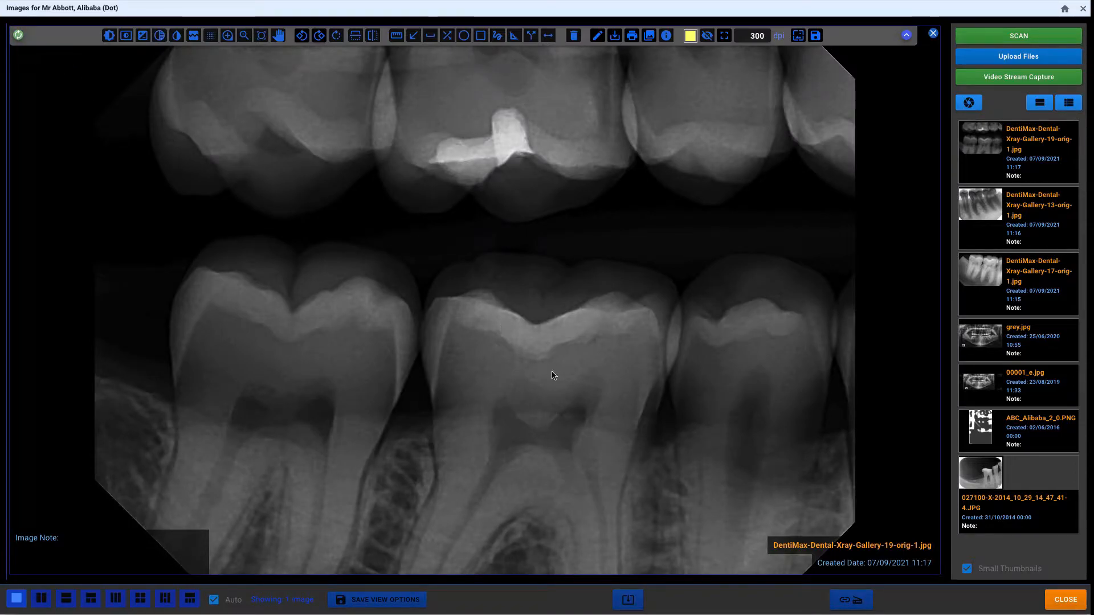
Step: Invert the X-ray to a negative and revert the inversion
left_click(177, 37)
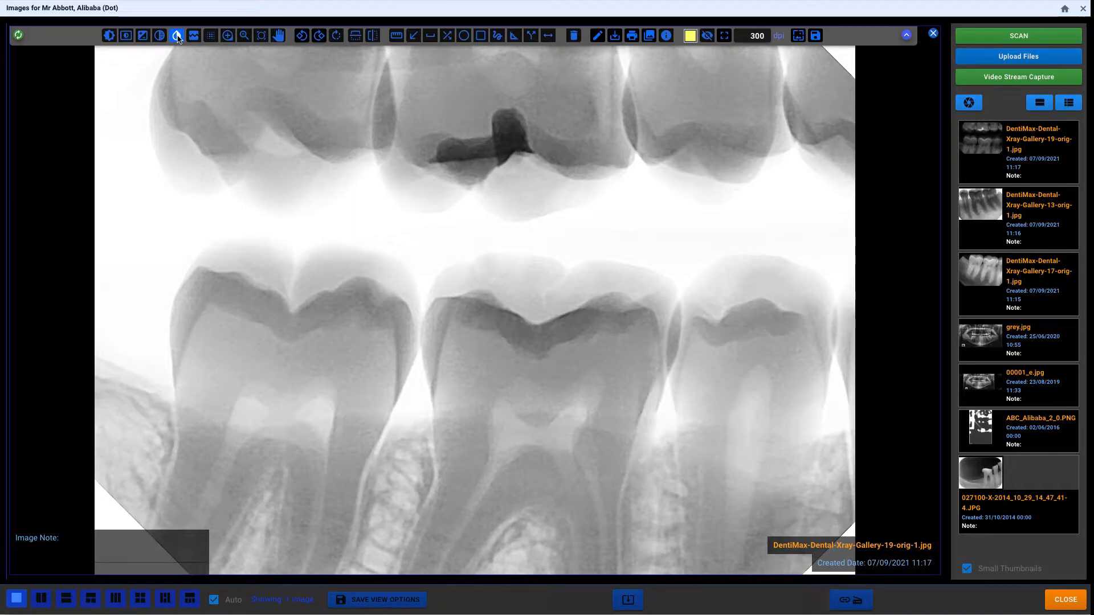
left_click(177, 37)
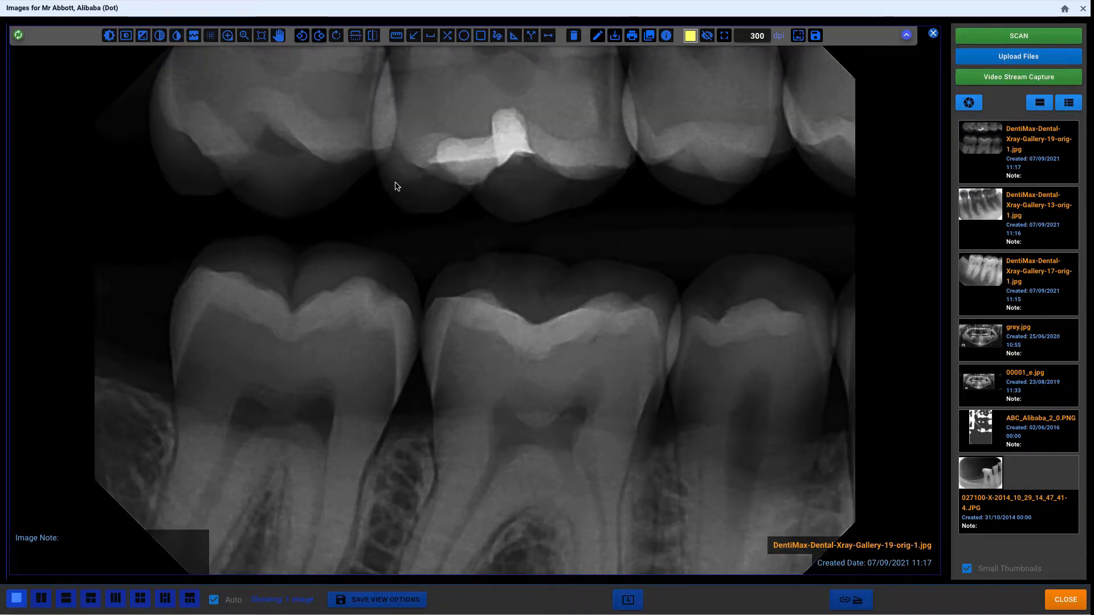
Step: Try the Hot Iron, PET 20 Step, Bone and Spectral colour maps on the X-ray, and set the colour map back to None
scroll(419, 215, "down", 2)
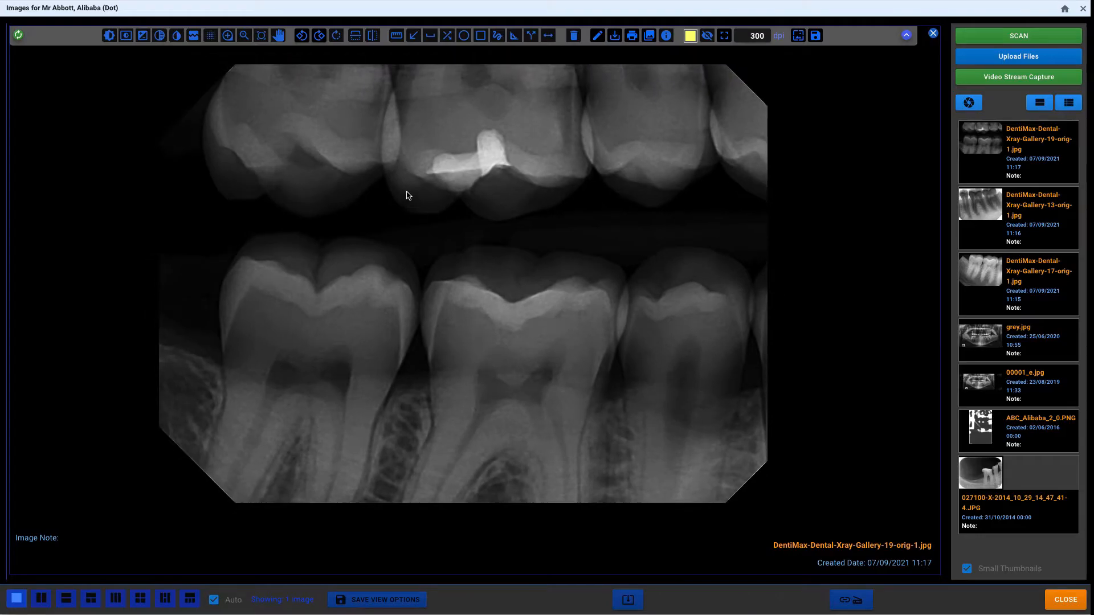
left_click(194, 36)
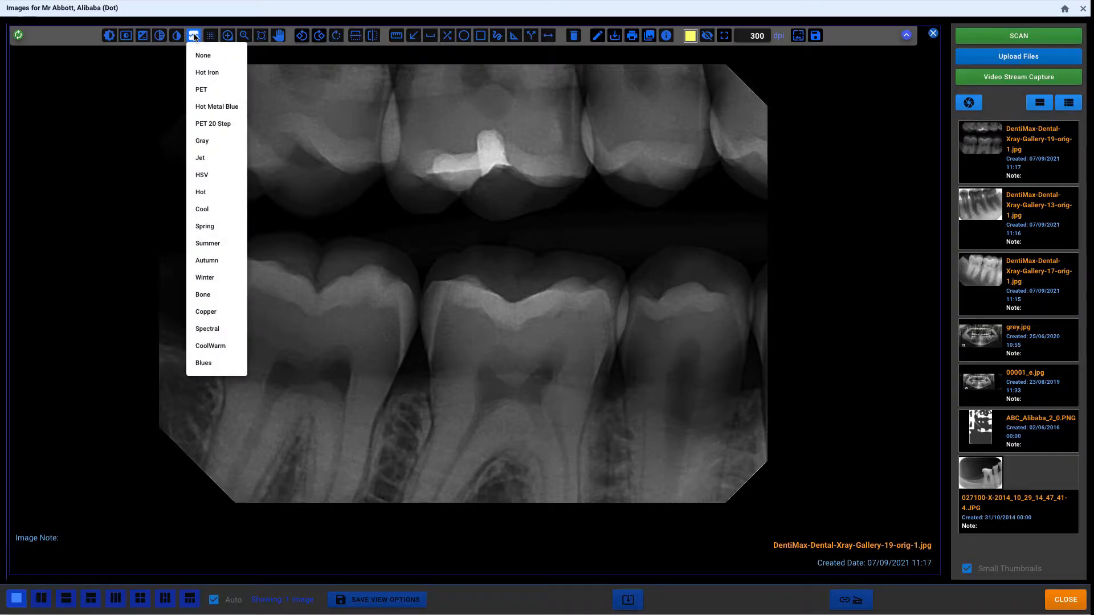
left_click(208, 72)
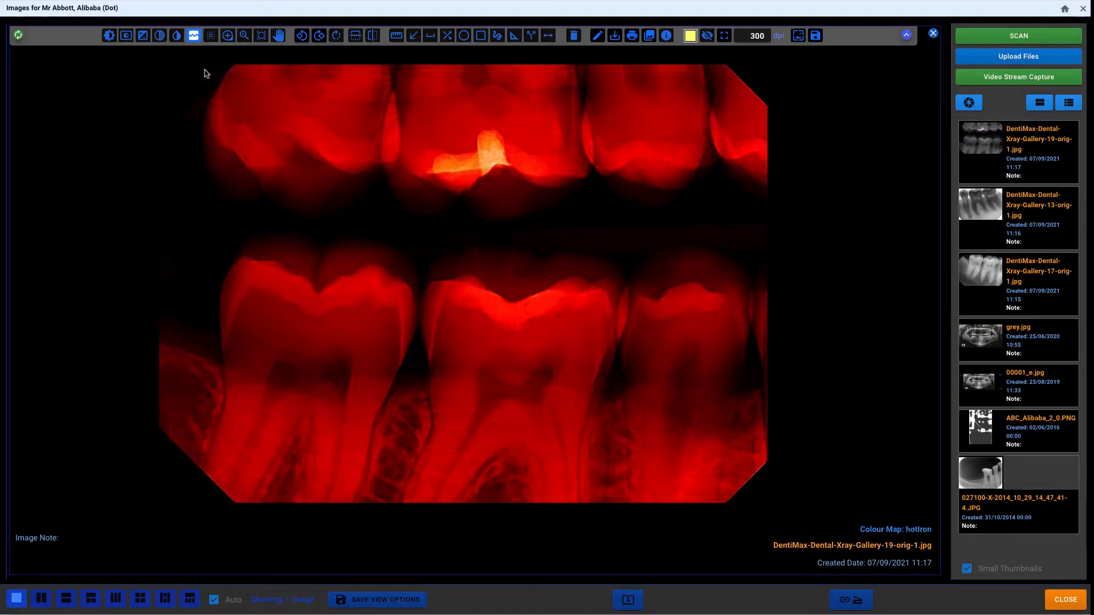
left_click(194, 36)
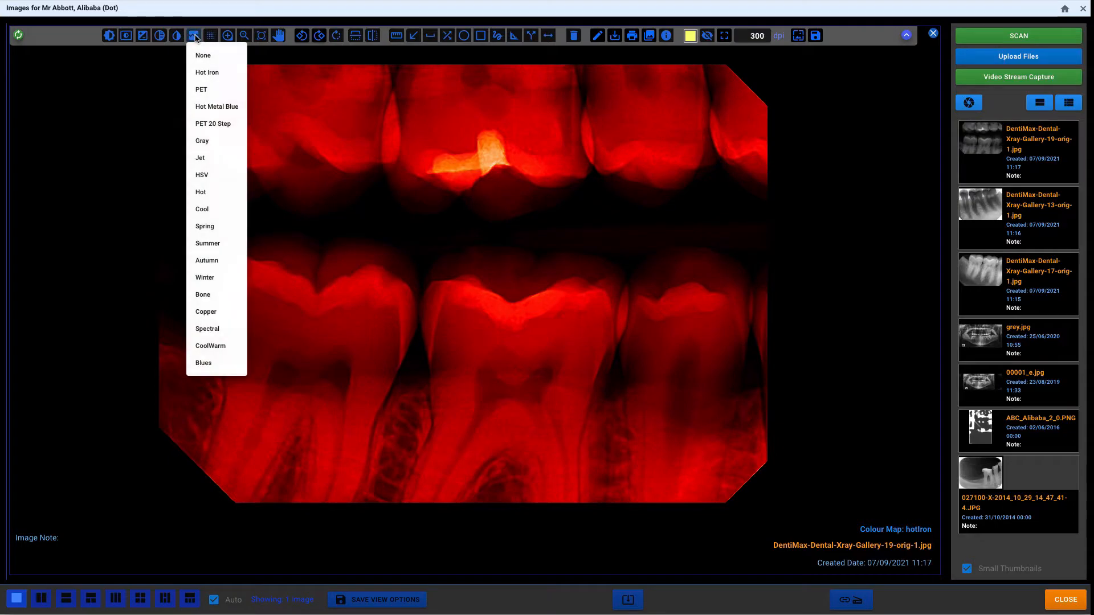
left_click(211, 124)
left_click(194, 36)
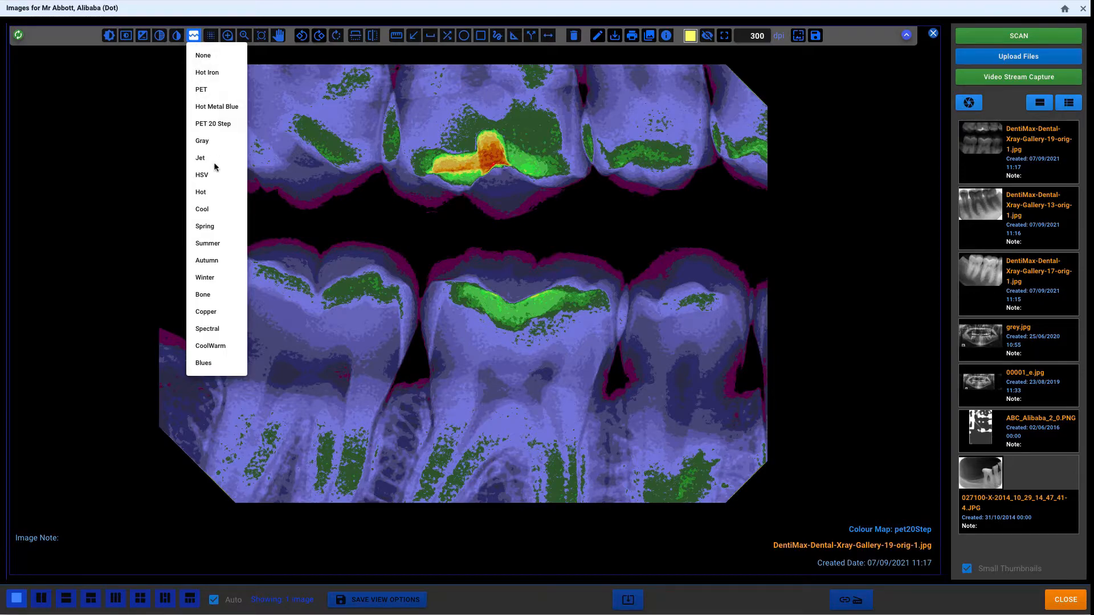
left_click(205, 295)
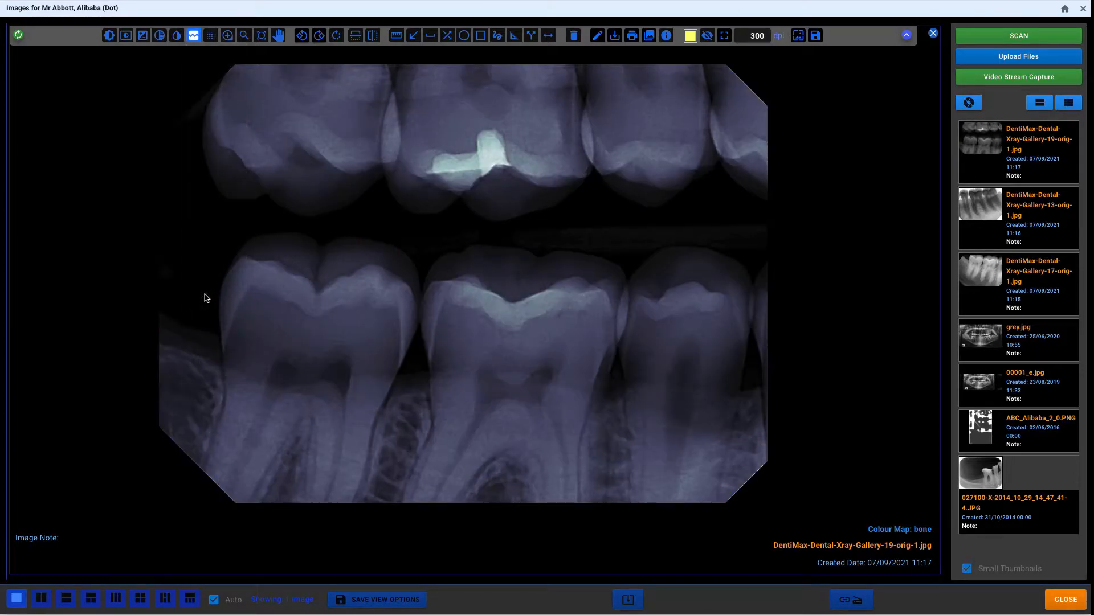
left_click(195, 37)
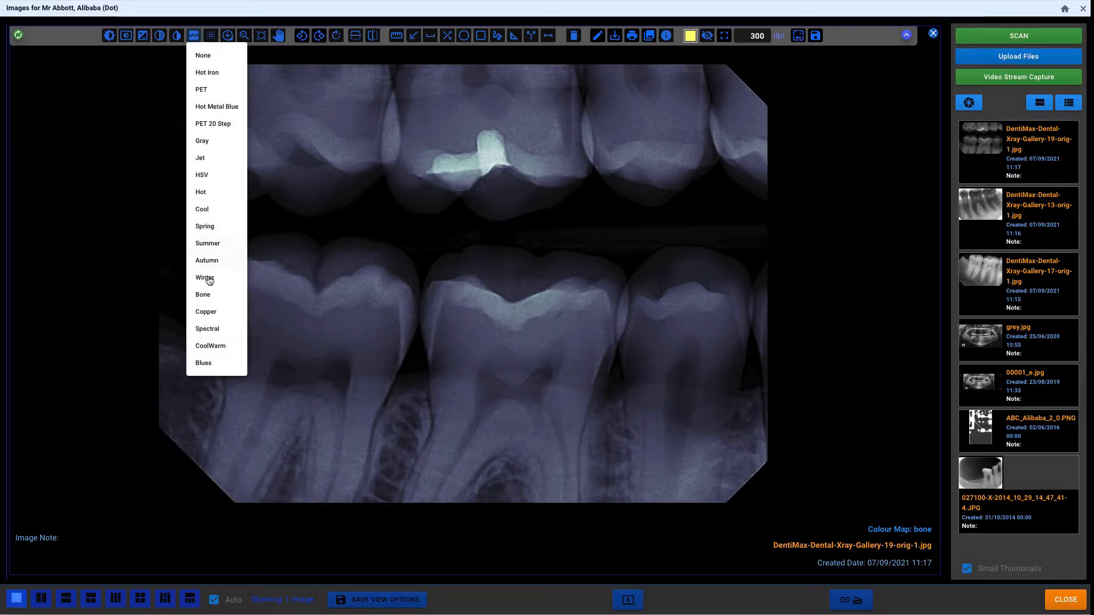
left_click(202, 329)
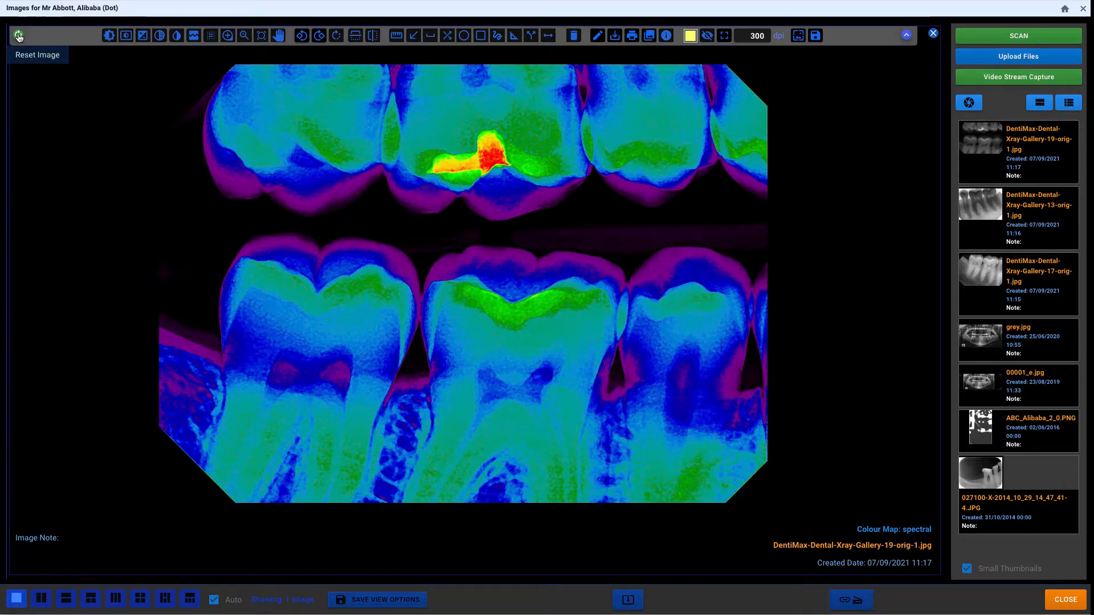
left_click(195, 35)
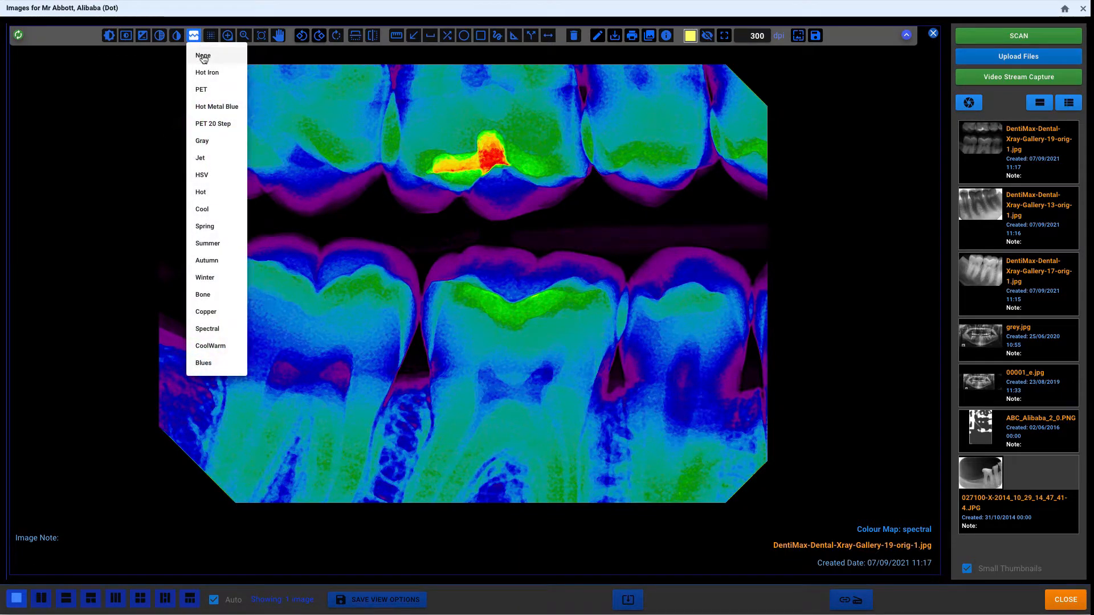
left_click(203, 57)
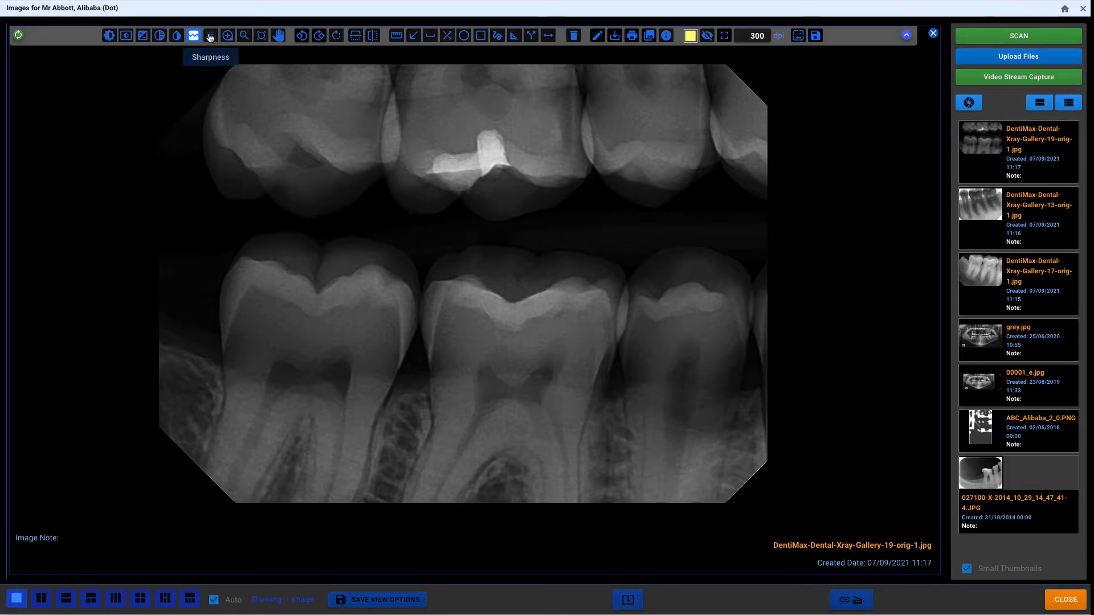
Step: Try sharpness level 4 on the X-ray and settle on sharpness 3
left_click(211, 36)
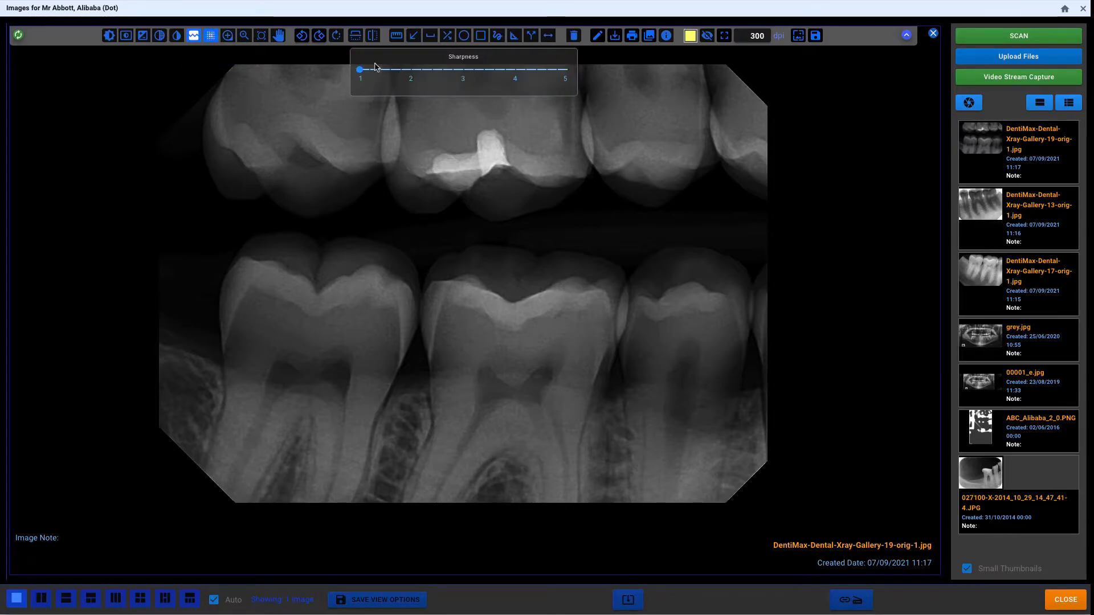
left_click_drag(361, 73, 517, 73)
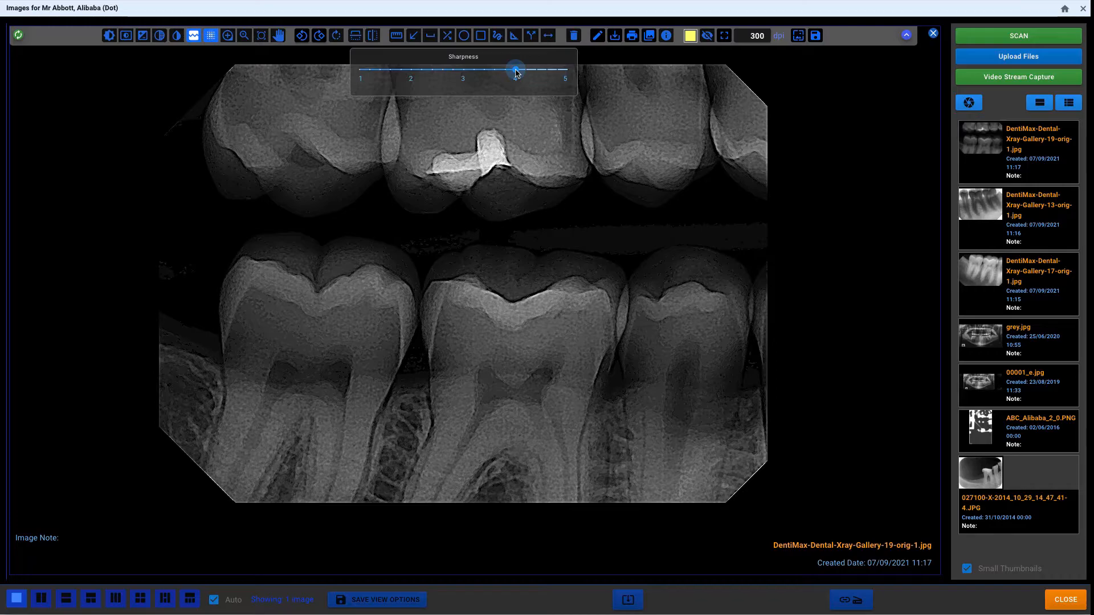
left_click_drag(516, 73, 464, 75)
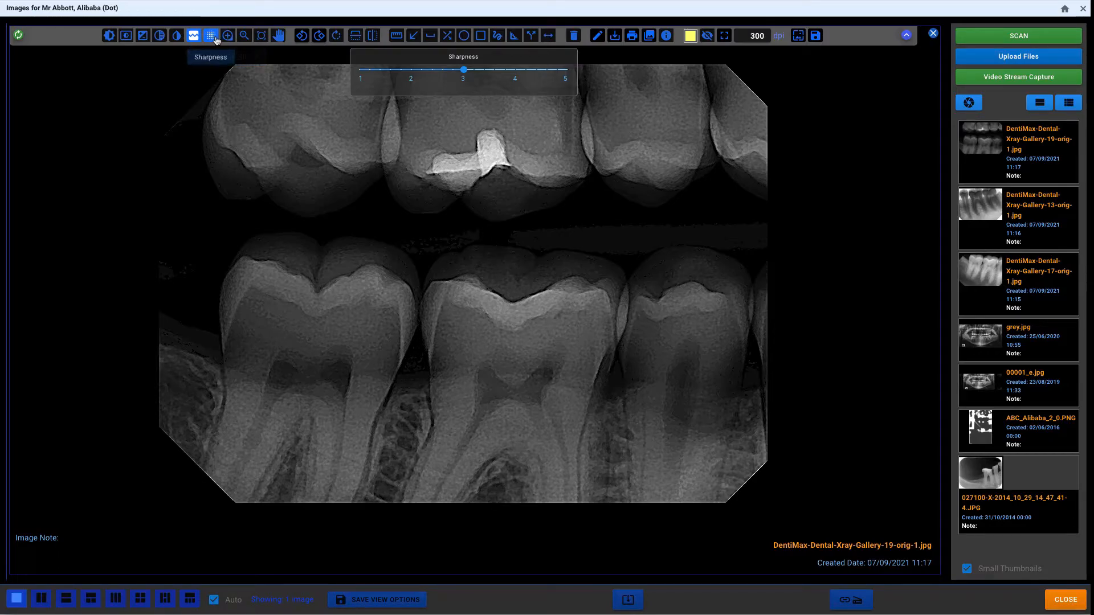
Step: Brighten the sharpened X-ray with the freehand brightness and contrast adjustment
scroll(461, 222, "up", 1)
scroll(463, 224, "up", 5)
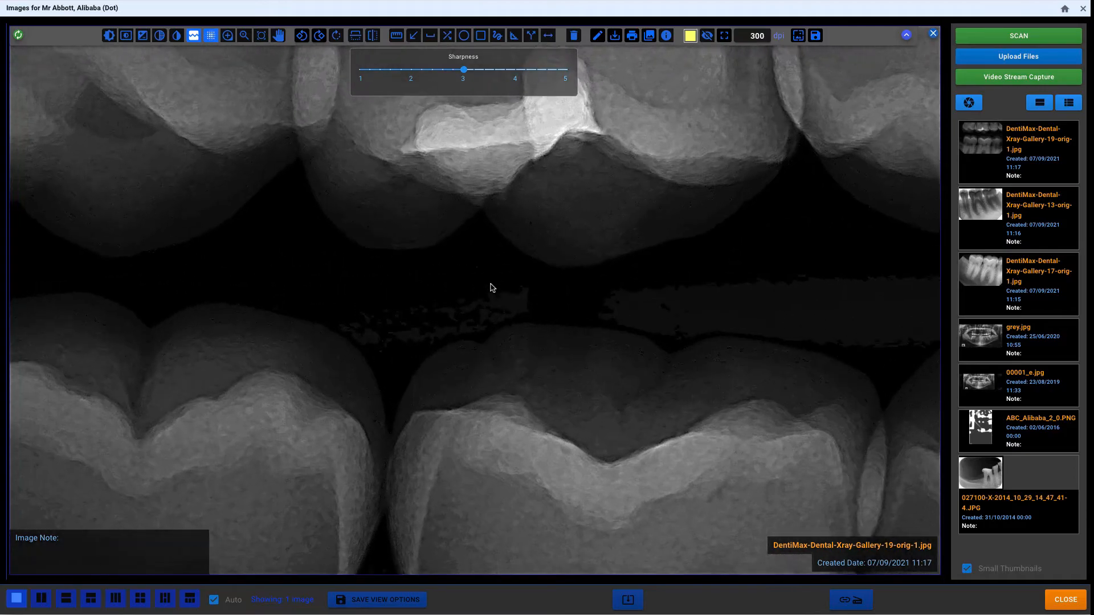
scroll(449, 224, "down", 9)
scroll(423, 198, "up", 2)
scroll(428, 203, "up", 1)
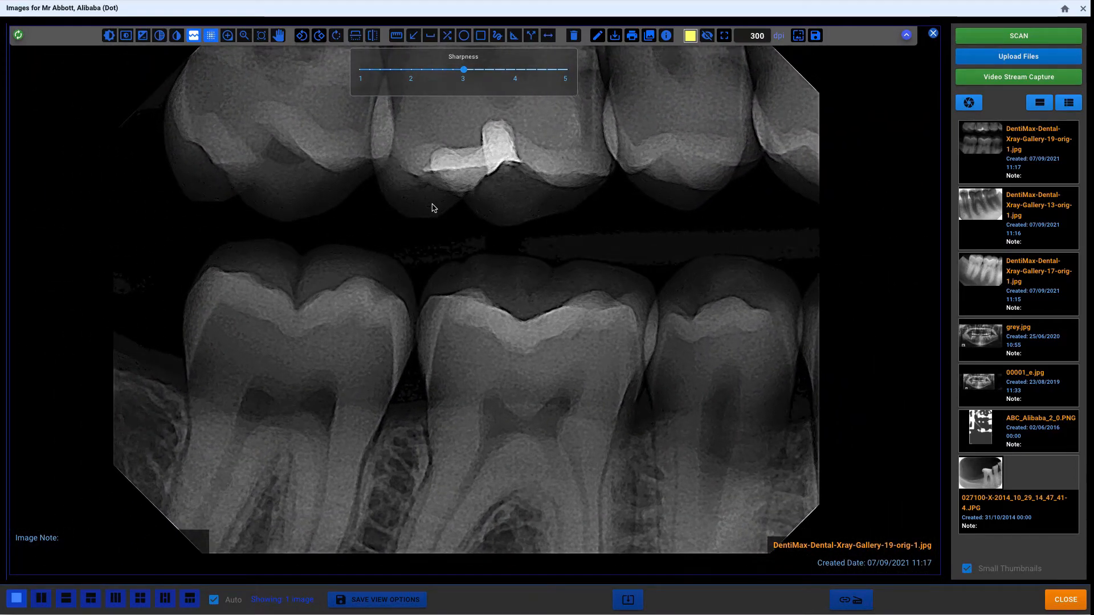
left_click(109, 36)
left_click_drag(490, 225, 360, 145)
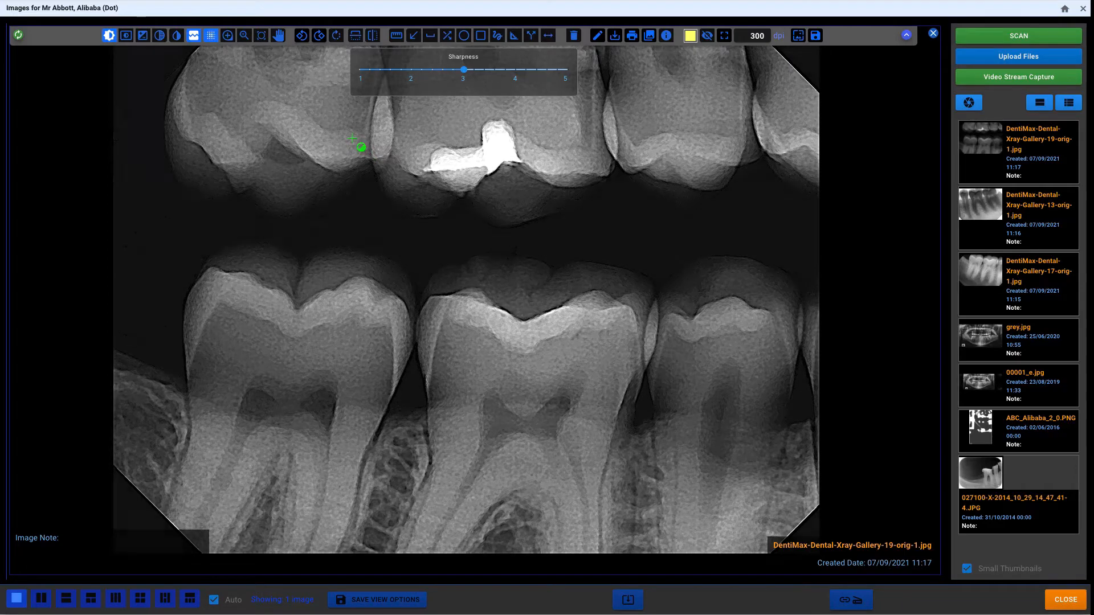
Step: Shrink the X-ray slightly below 100% zoom and try the combined zoom and pan tool on it
left_click(228, 35)
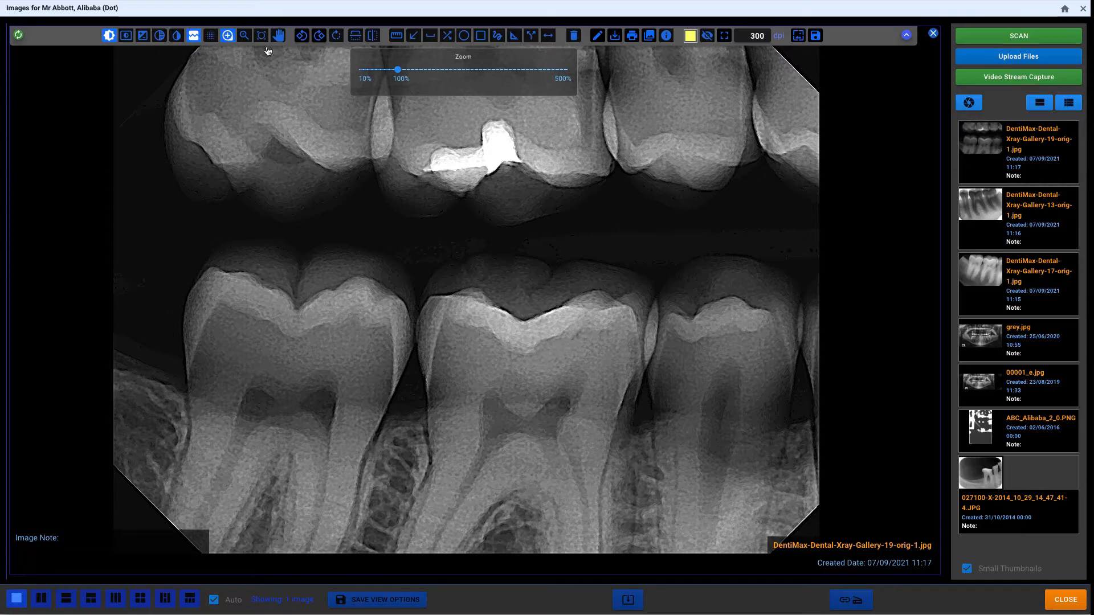
mouse_move(398, 70)
left_mouse_down()
mouse_move(437, 71)
mouse_move(383, 74)
left_mouse_up()
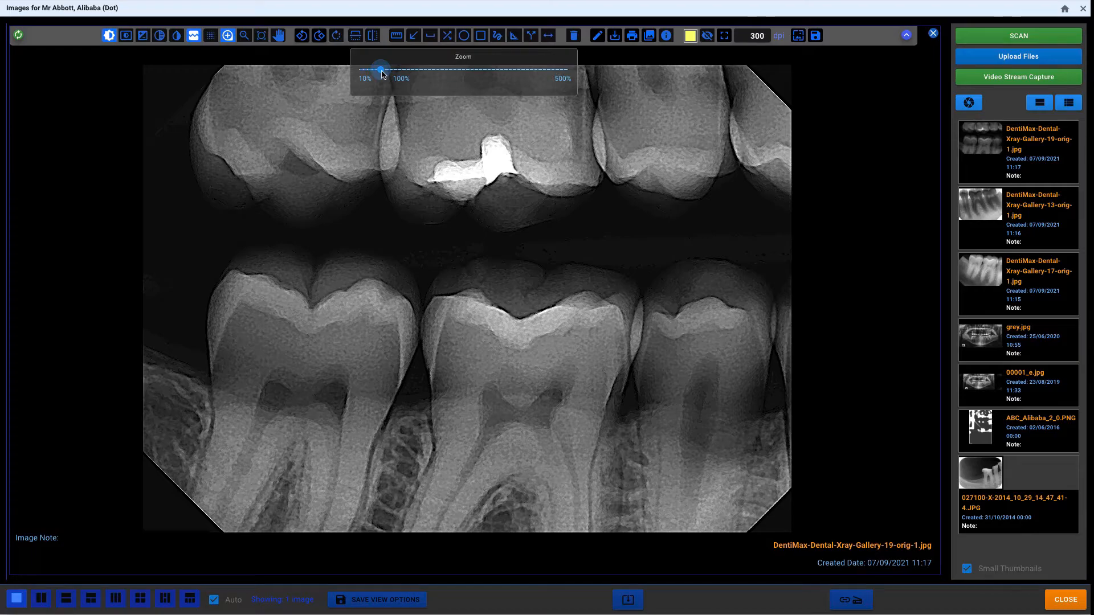
left_click(245, 37)
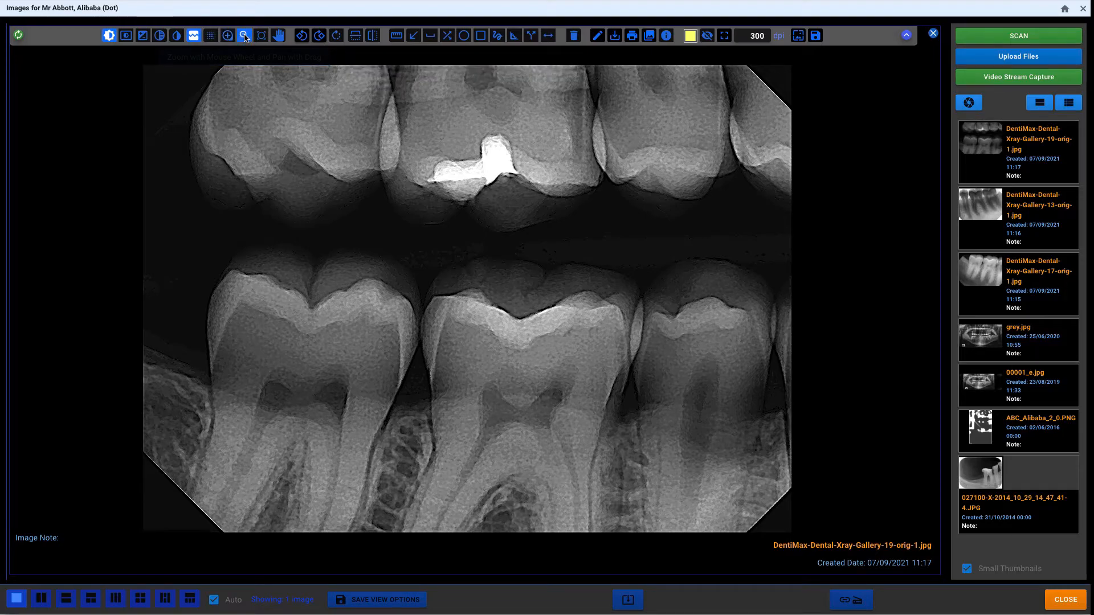
scroll(509, 226, "up", 5)
scroll(509, 225, "down", 5)
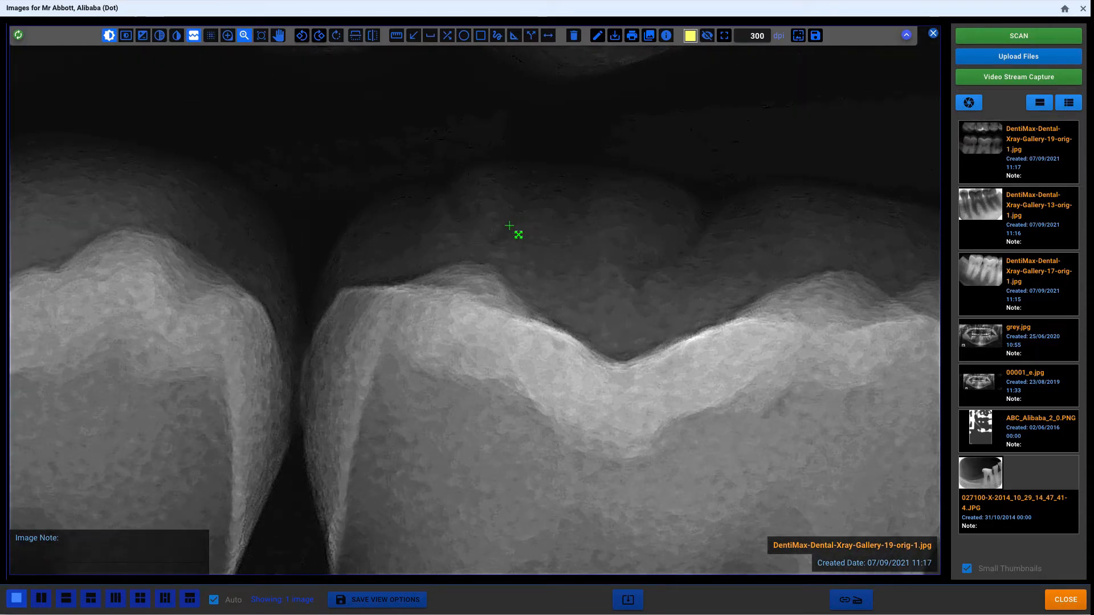
scroll(510, 226, "up", 5)
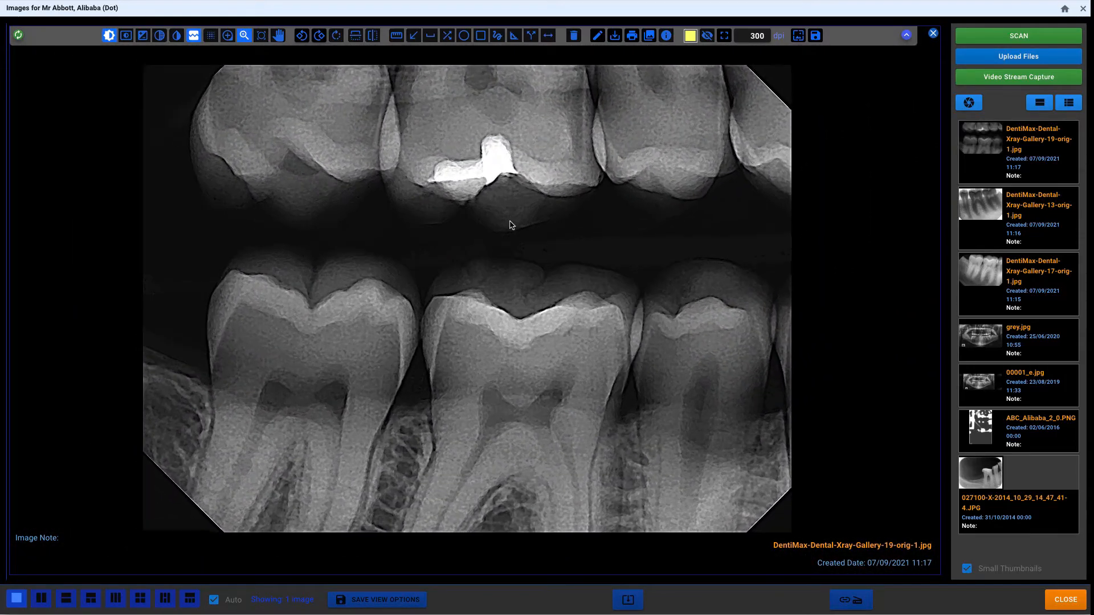
scroll(509, 225, "down", 3)
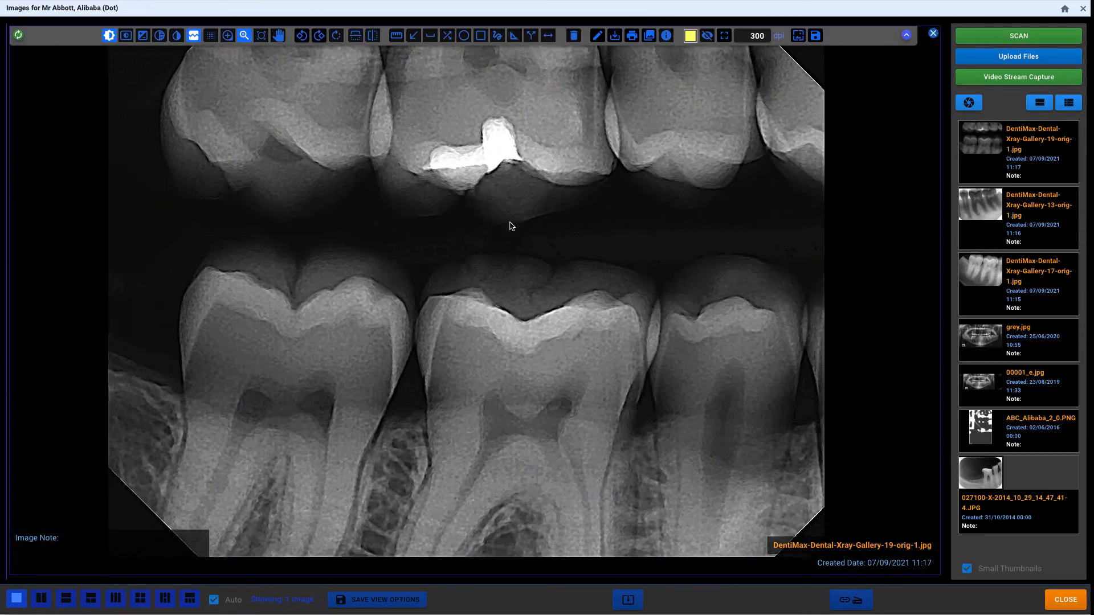
scroll(542, 239, "up", 1)
scroll(673, 205, "up", 3)
left_click_drag(672, 205, 359, 165)
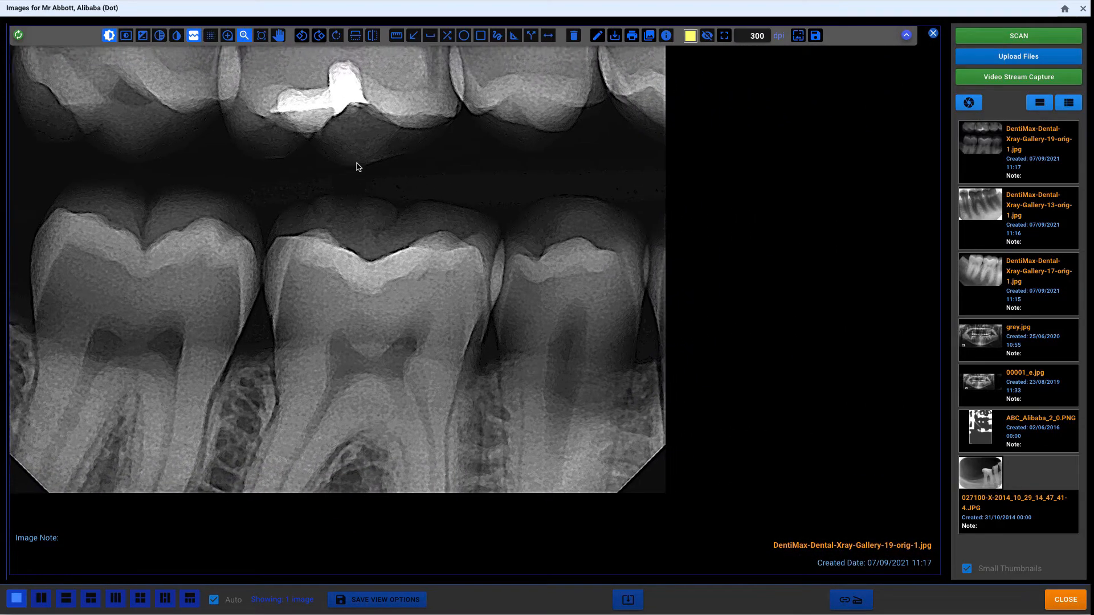
Step: Examine the lower molars up close with the combined zoom and pan tool, and return to the whole X-ray
scroll(481, 122, "up", 5)
scroll(490, 215, "down", 3)
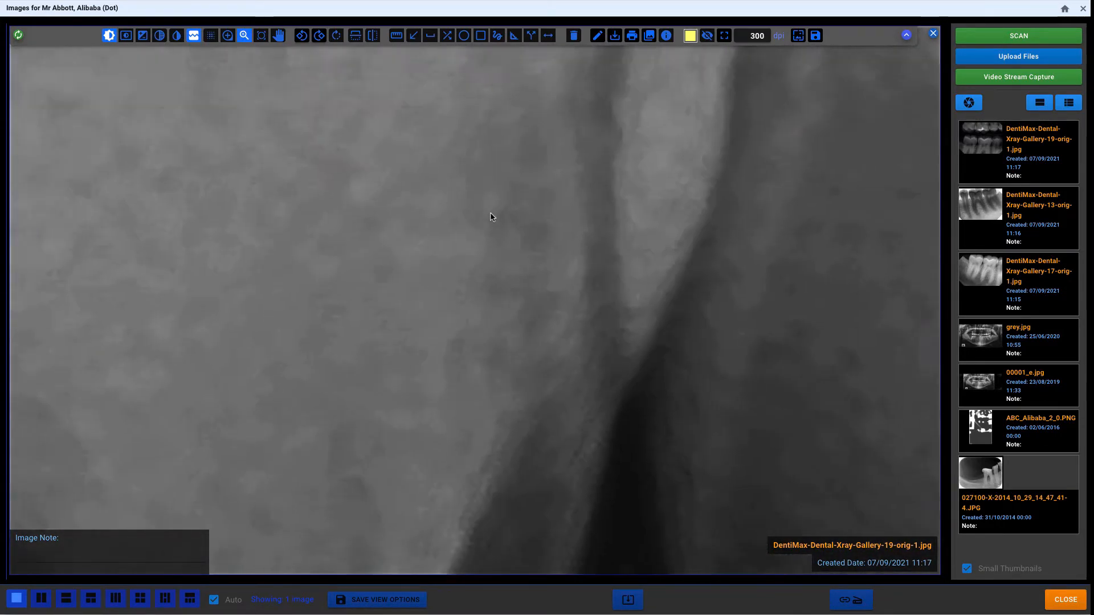
scroll(488, 302, "up", 2)
scroll(627, 174, "up", 3)
scroll(627, 173, "down", 2)
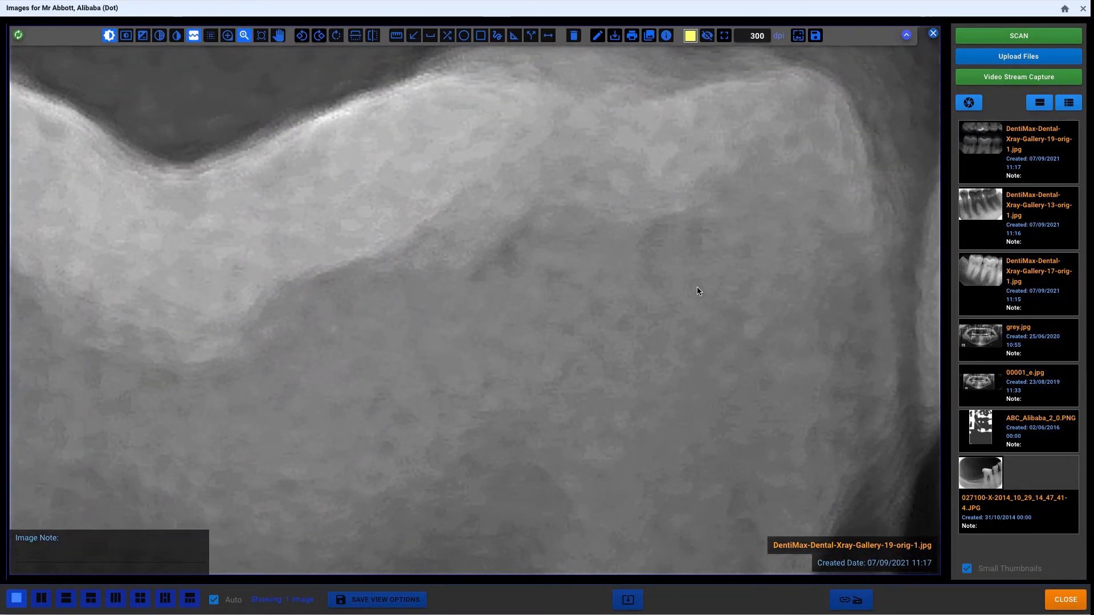
scroll(598, 283, "down", 4)
scroll(596, 275, "down", 4)
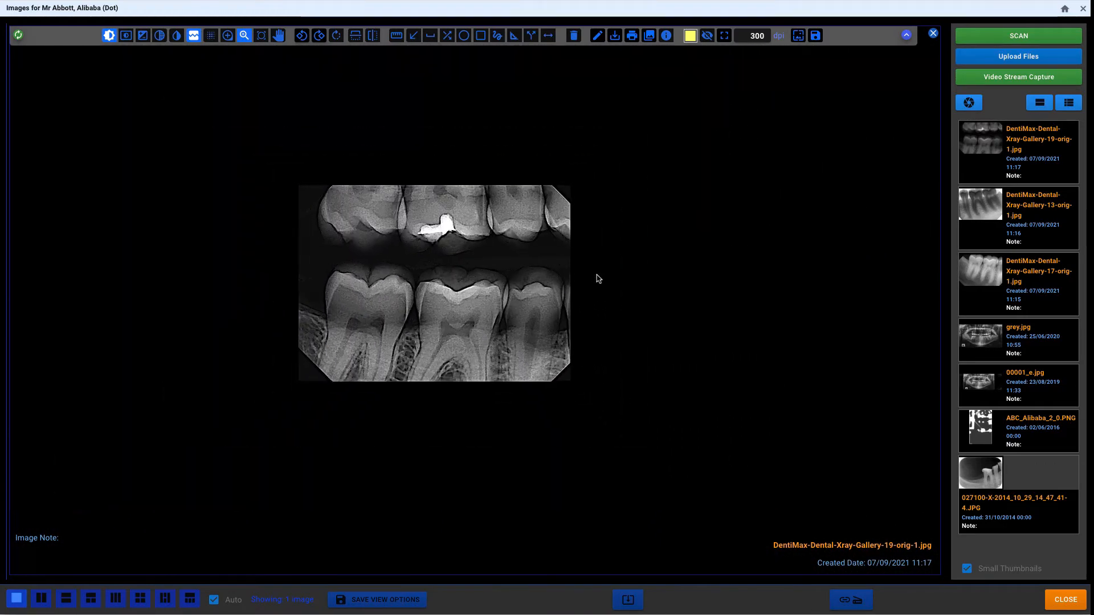
scroll(527, 273, "up", 4)
scroll(559, 291, "down", 1)
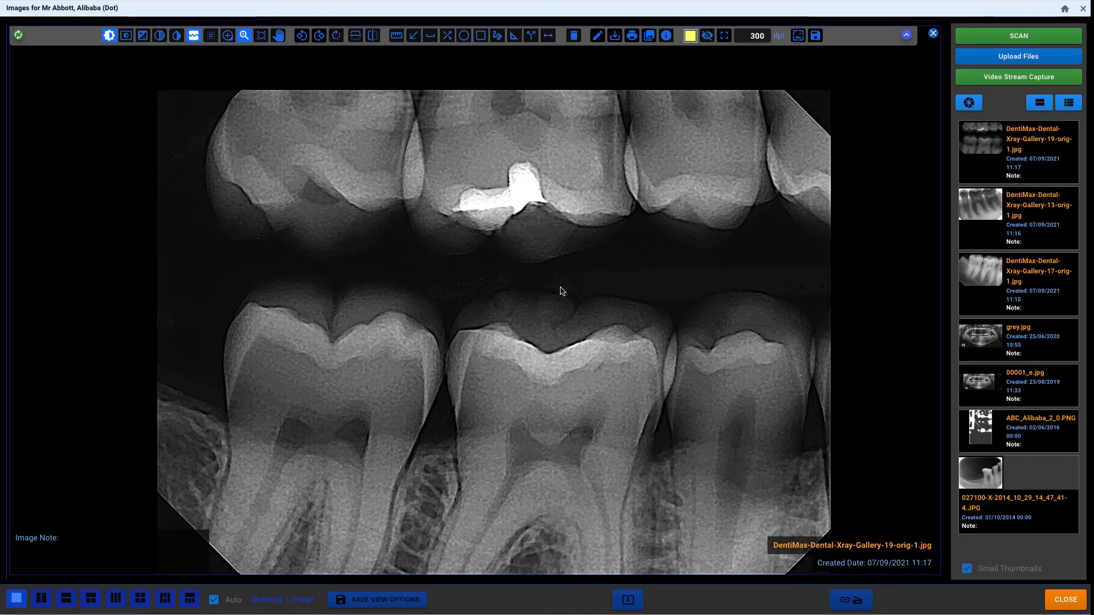
scroll(556, 285, "up", 4)
scroll(507, 247, "down", 1)
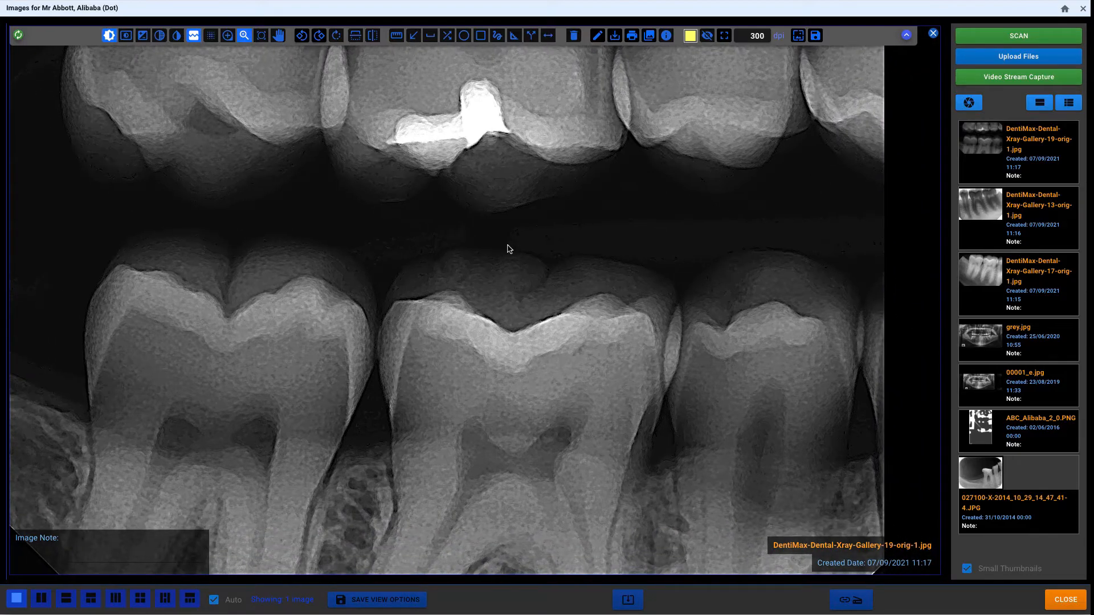
scroll(508, 247, "down", 3)
scroll(509, 249, "up", 1)
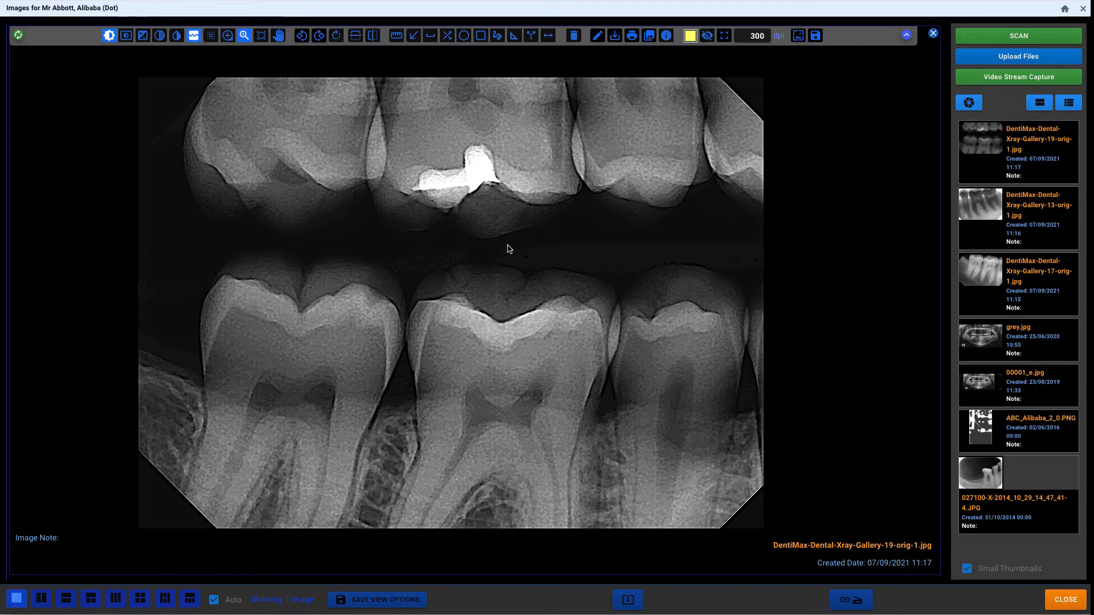
Step: Try the region zoom on the lower molars, return to the whole X-ray and reposition it with the pan tool
left_click(261, 36)
left_click_drag(427, 185, 390, 452)
scroll(429, 406, "up", 5)
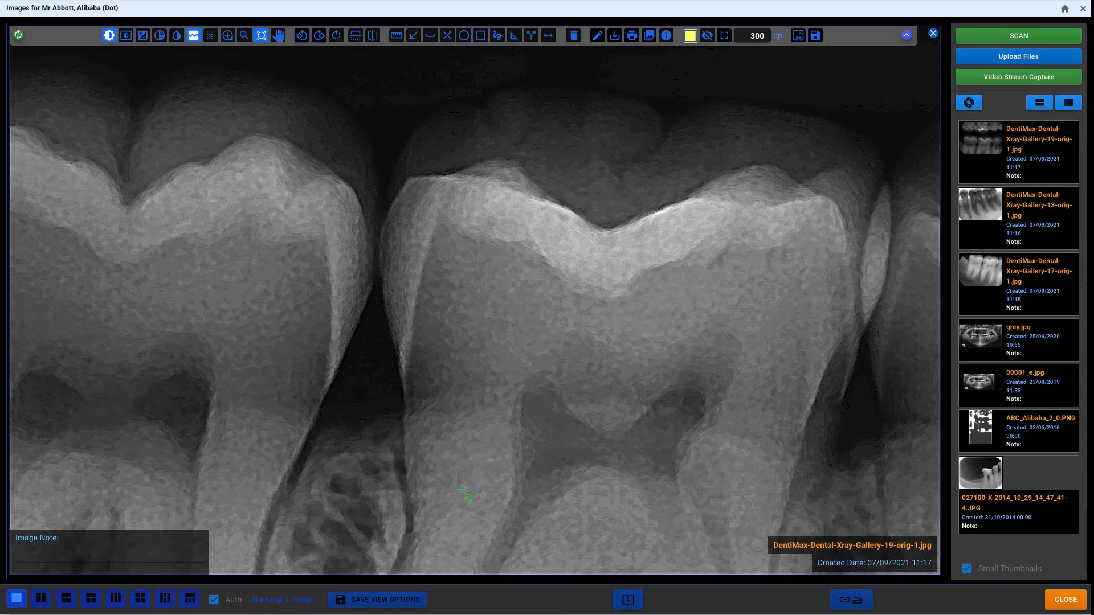
left_click_drag(362, 484, 566, 222)
left_click_drag(491, 331, 439, 242)
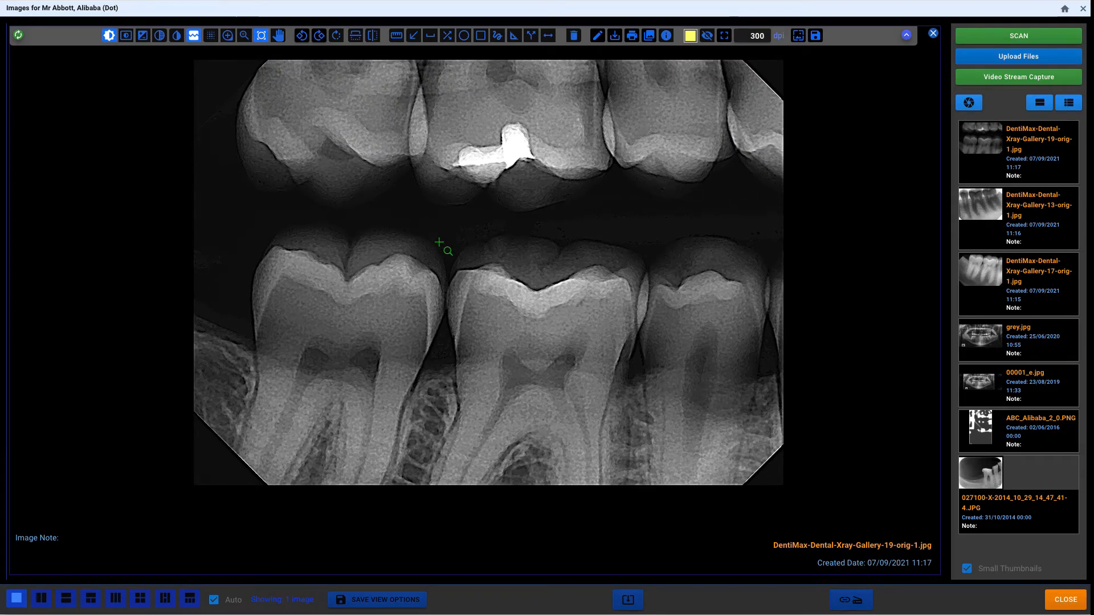
left_click(278, 37)
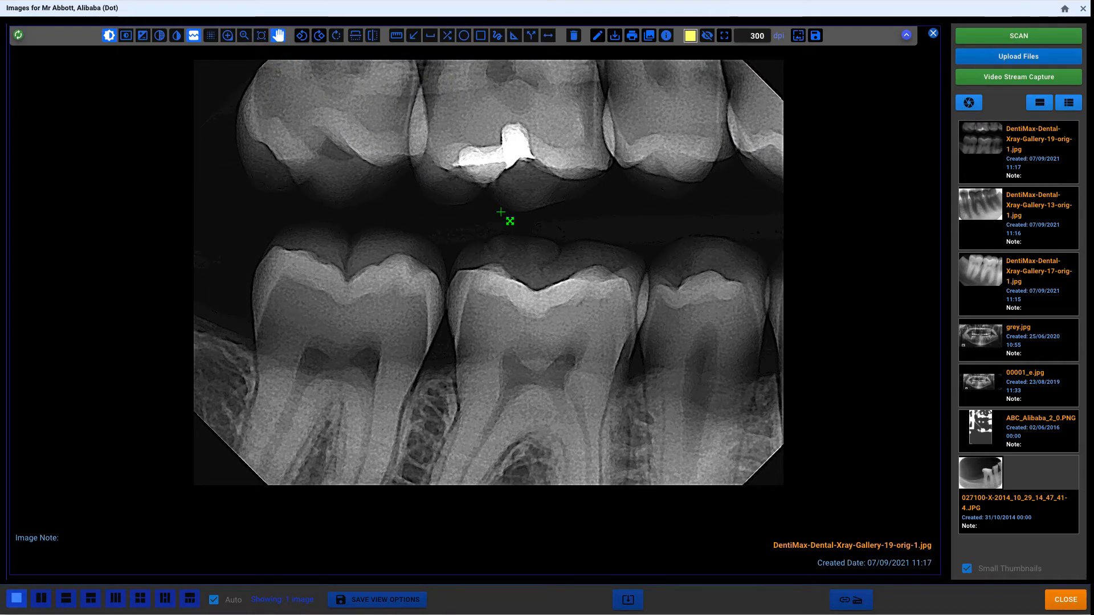
left_click_drag(516, 195, 529, 218)
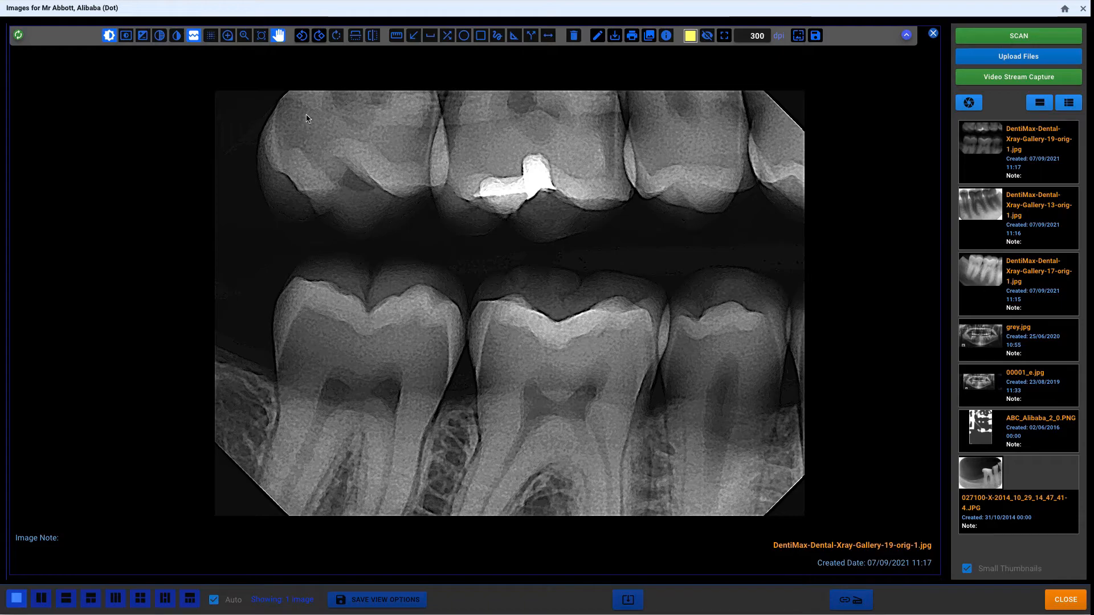
Step: Rotate the X-ray 90° anticlockwise and back, and tilt it slightly anticlockwise with the Rotate Tool
left_click(304, 37)
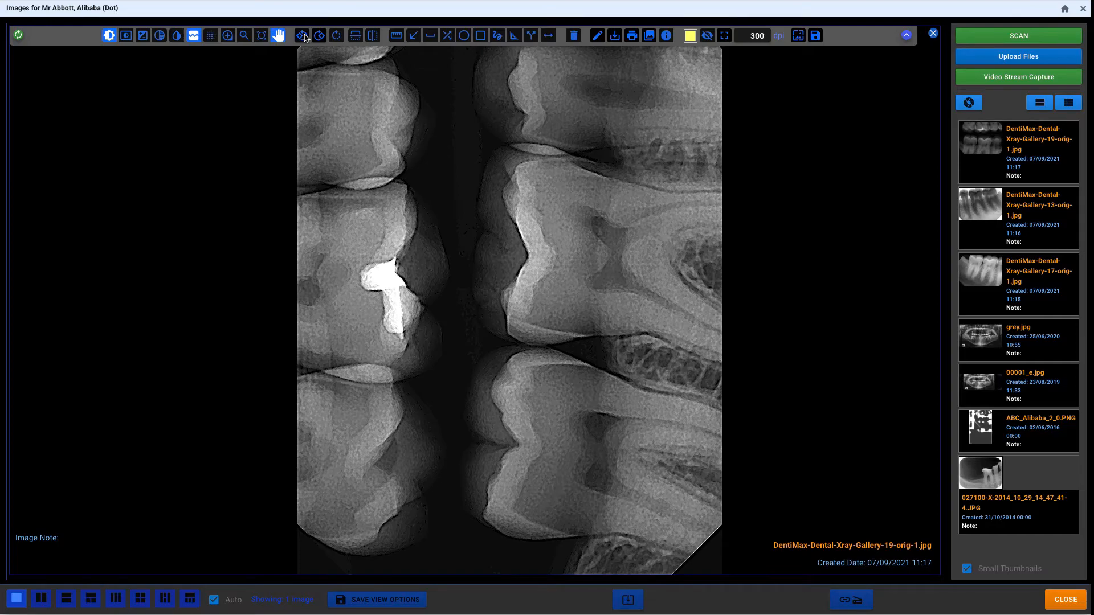
left_click(320, 36)
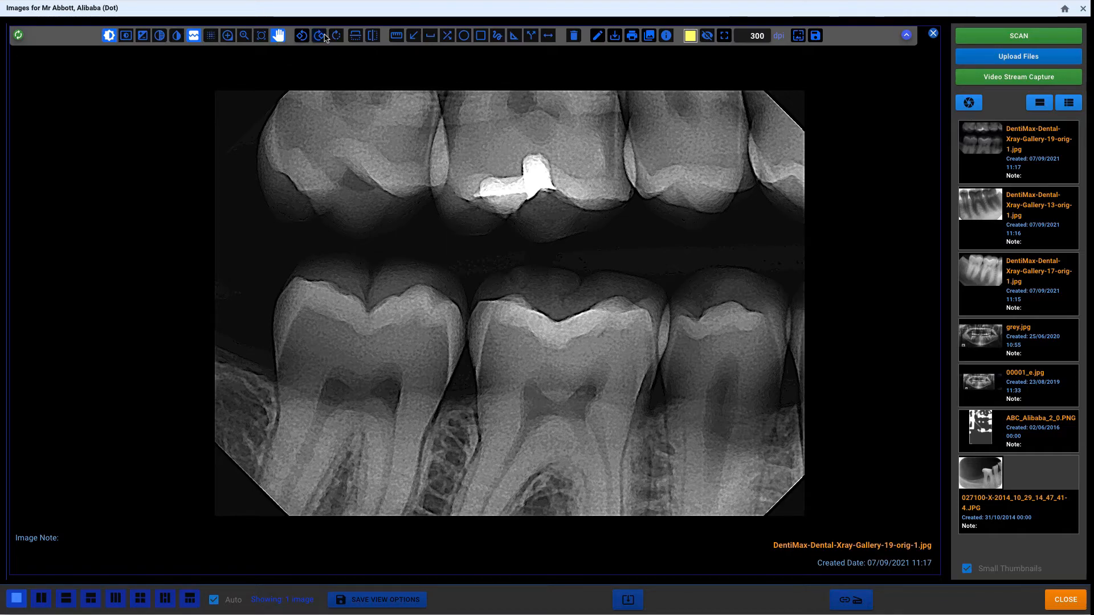
left_click(334, 36)
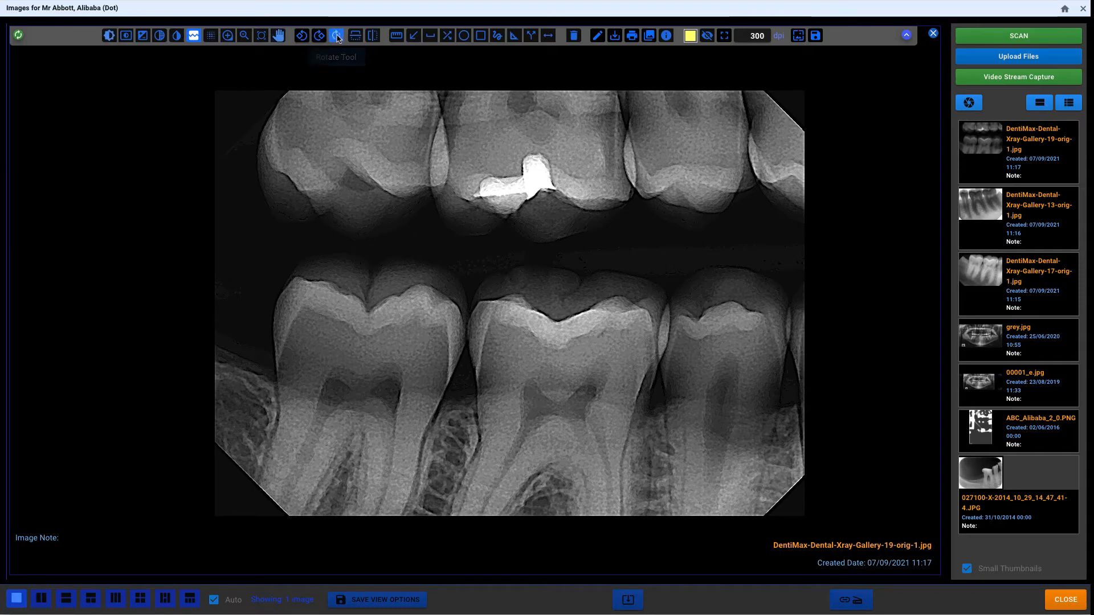
left_click_drag(590, 329, 608, 315)
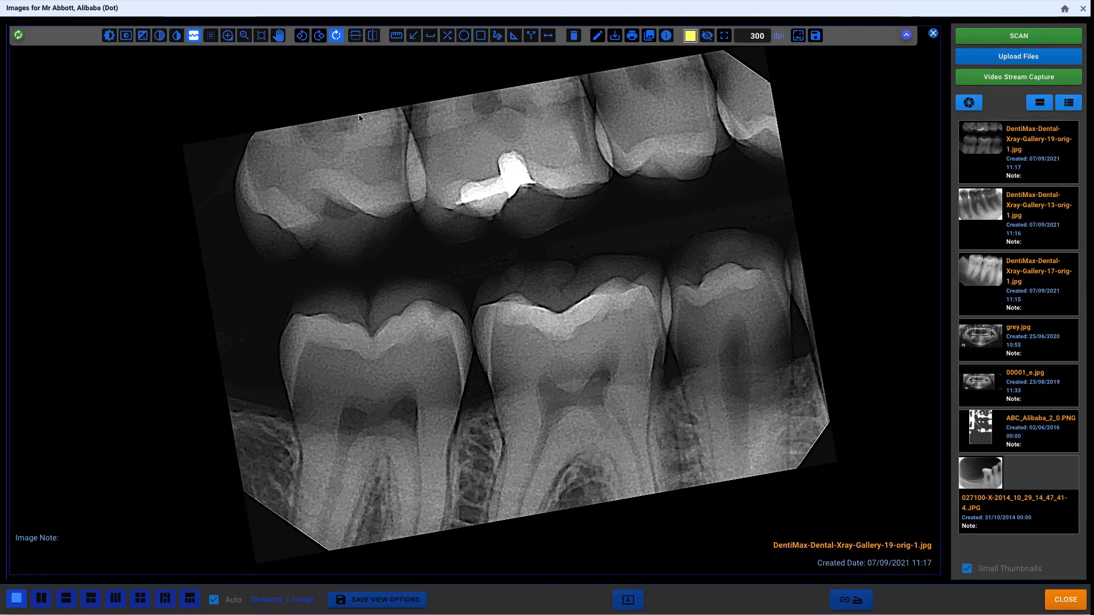
Step: Flip the tilted X-ray vertically and back, and flip it both horizontally and vertically
left_click(355, 35)
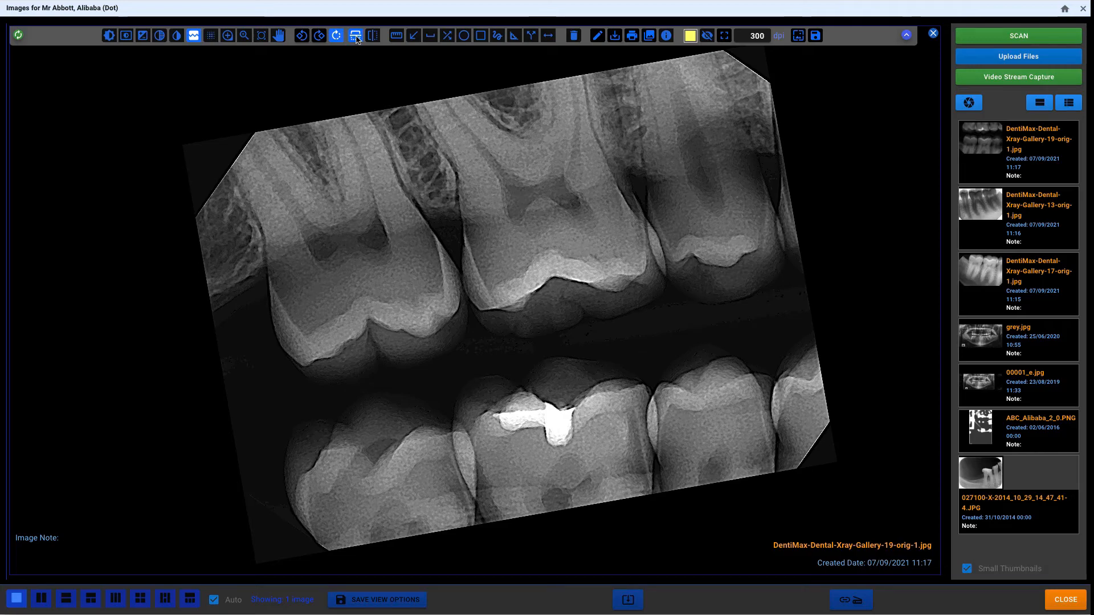
left_click(355, 37)
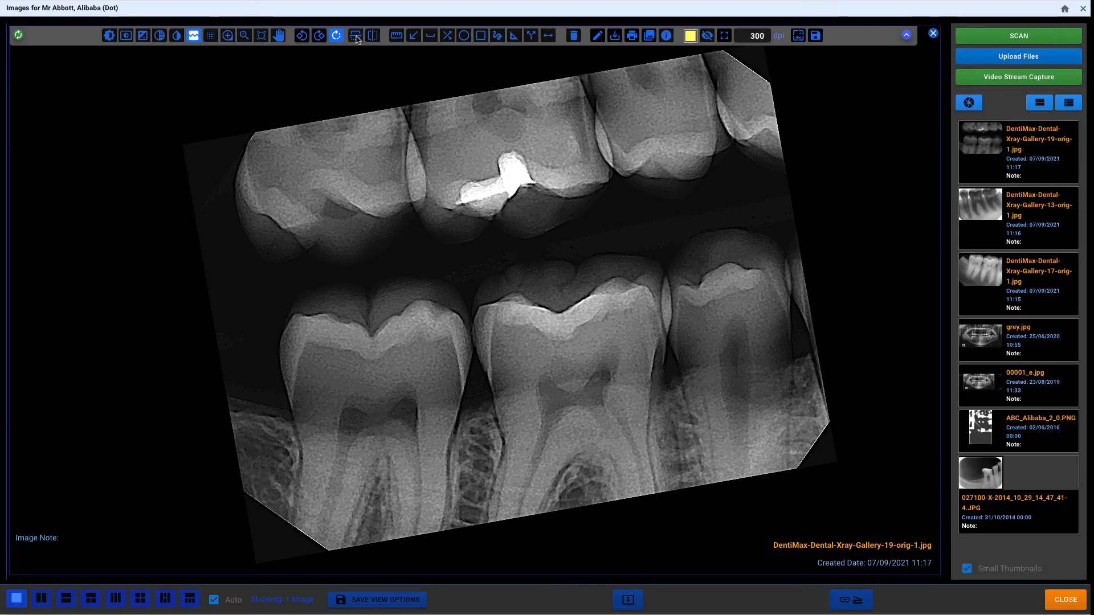
left_click(374, 37)
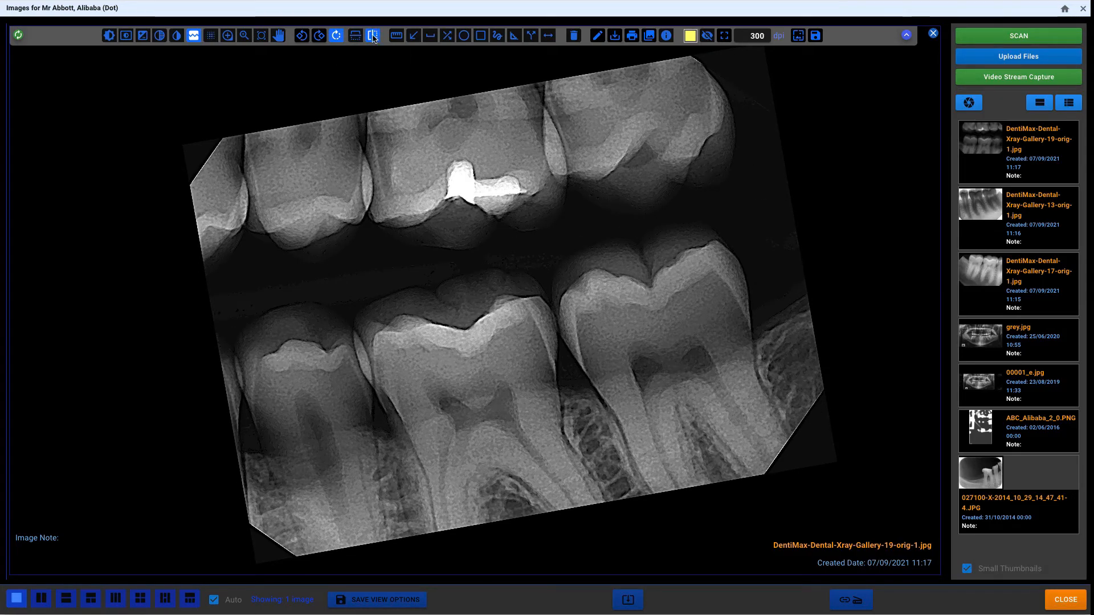
left_click(358, 37)
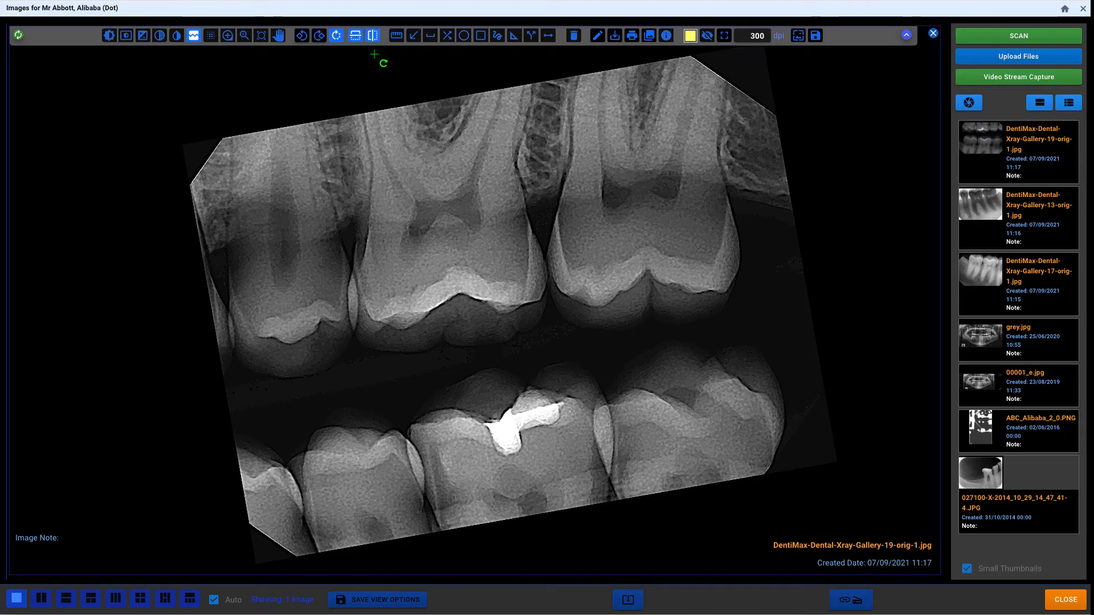
Step: Reset all adjustments on the X-ray and brighten it with the freehand brightness and contrast adjustment
left_click(19, 36)
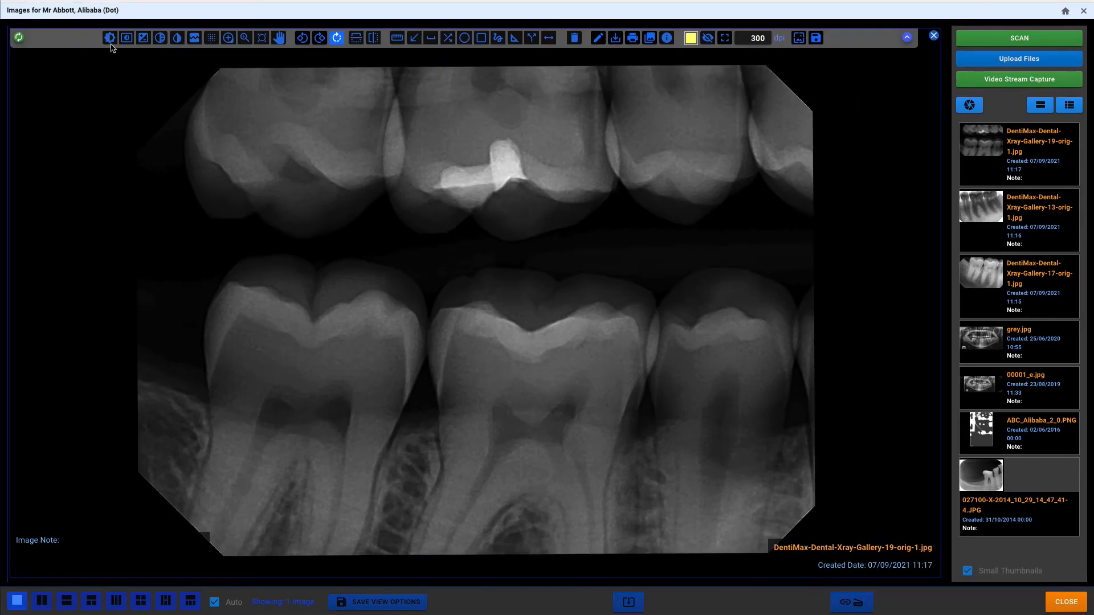
left_click(110, 39)
left_click_drag(343, 196, 242, 82)
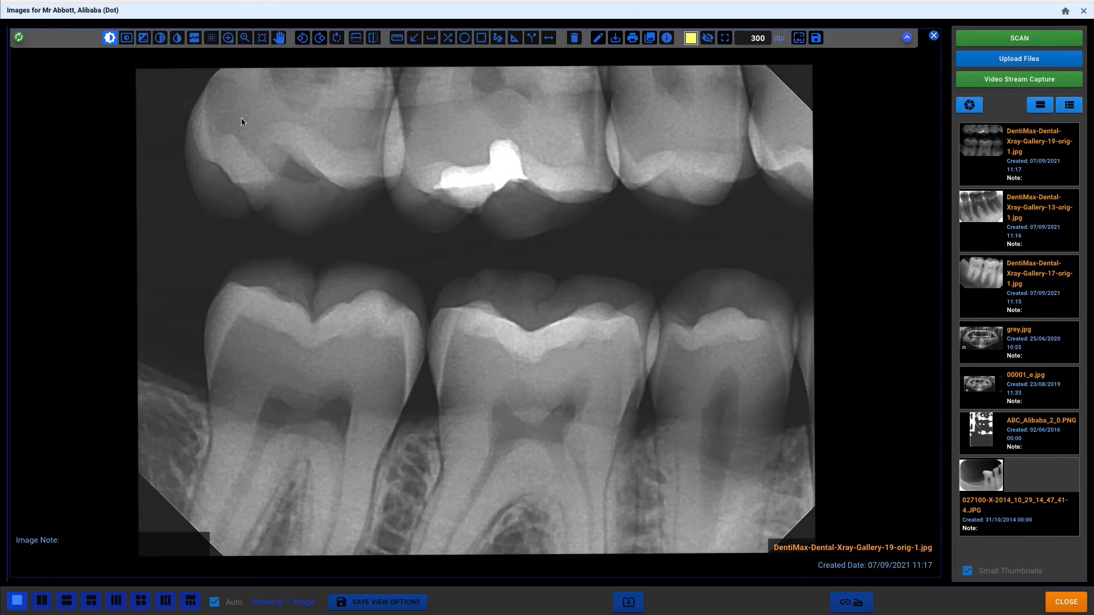
Step: Set the X-ray's sharpness to 2
left_click(212, 39)
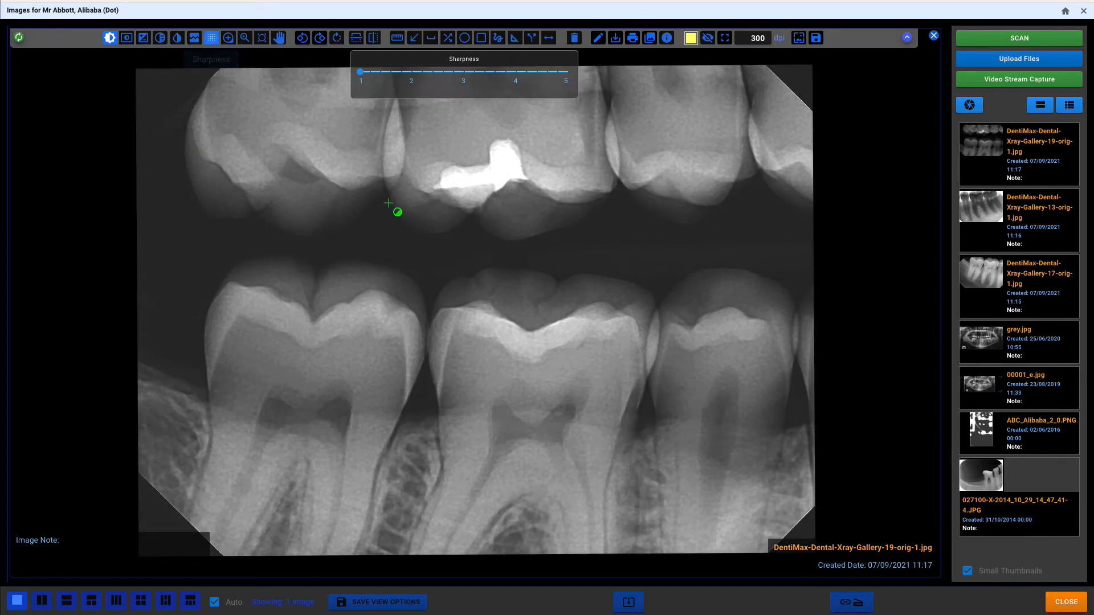
left_click_drag(363, 75, 414, 76)
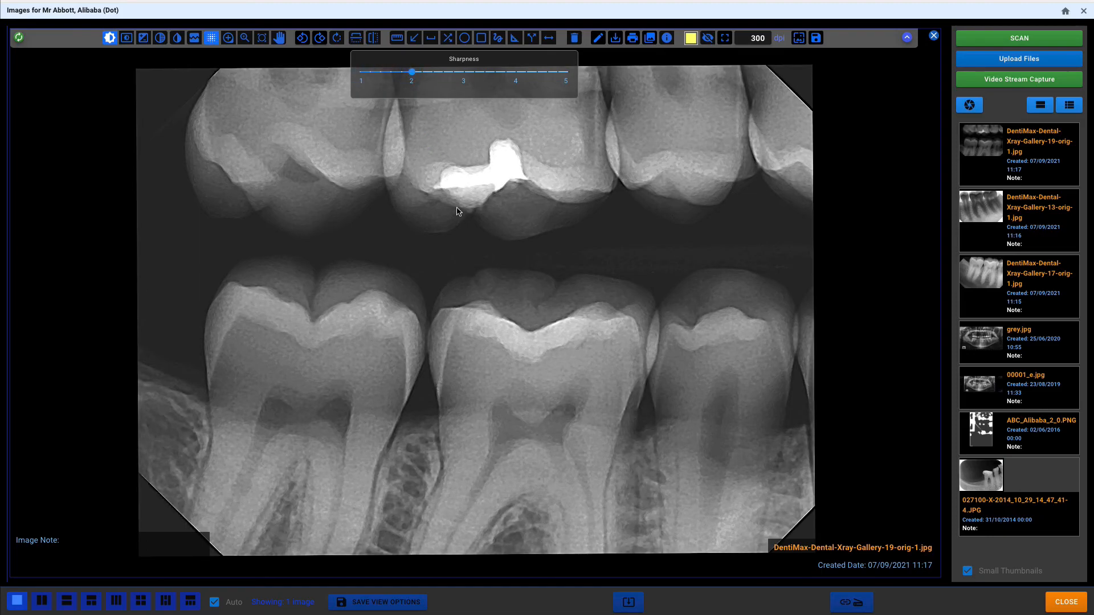
Step: Flip the X-ray horizontally and save its image view options
left_click(373, 38)
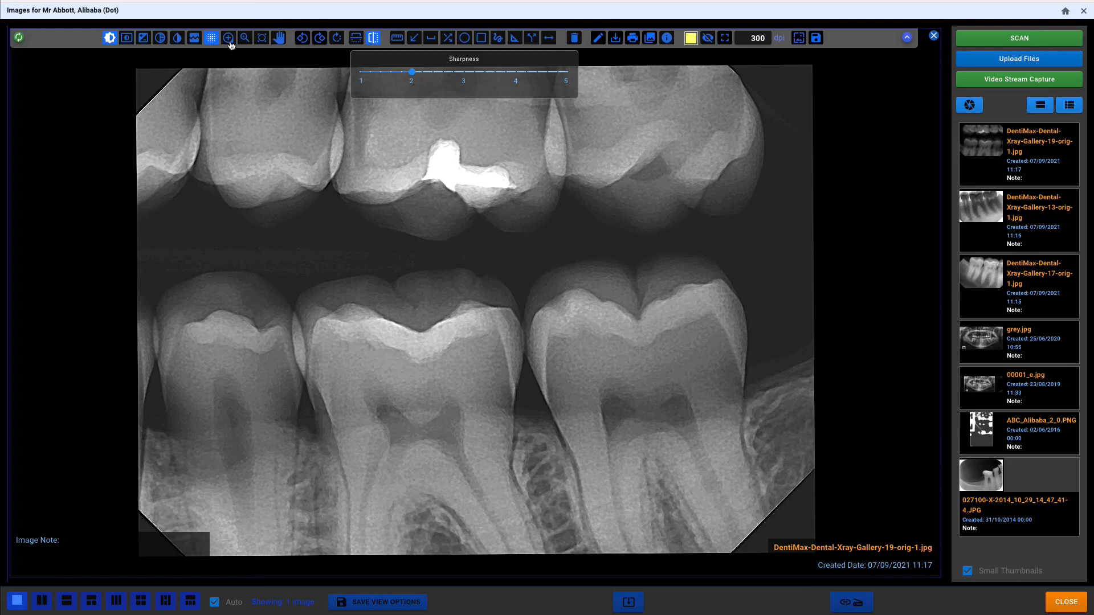
left_click(817, 39)
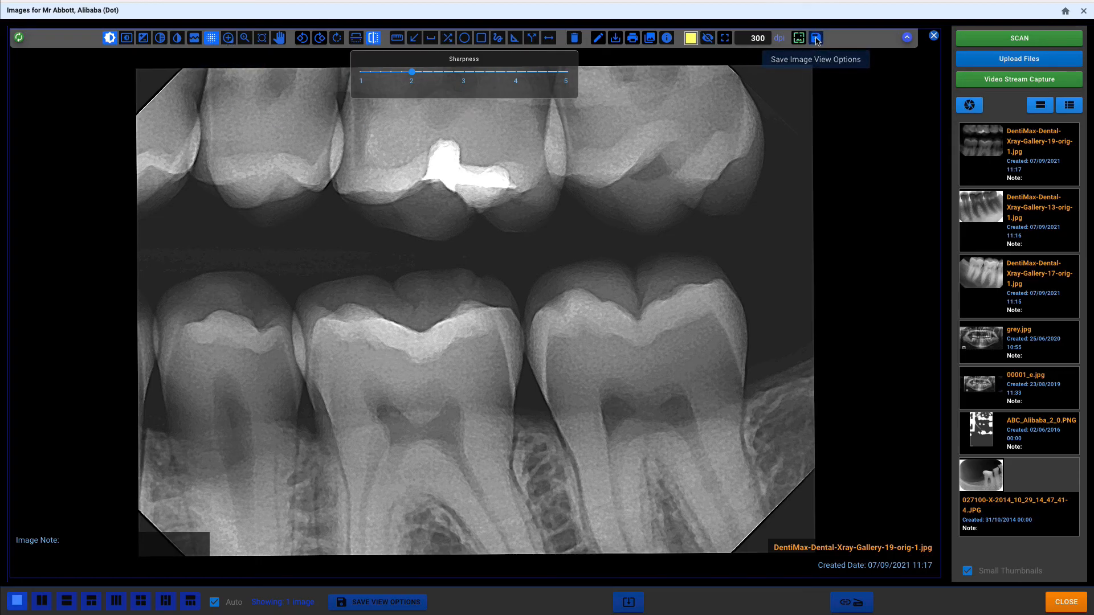